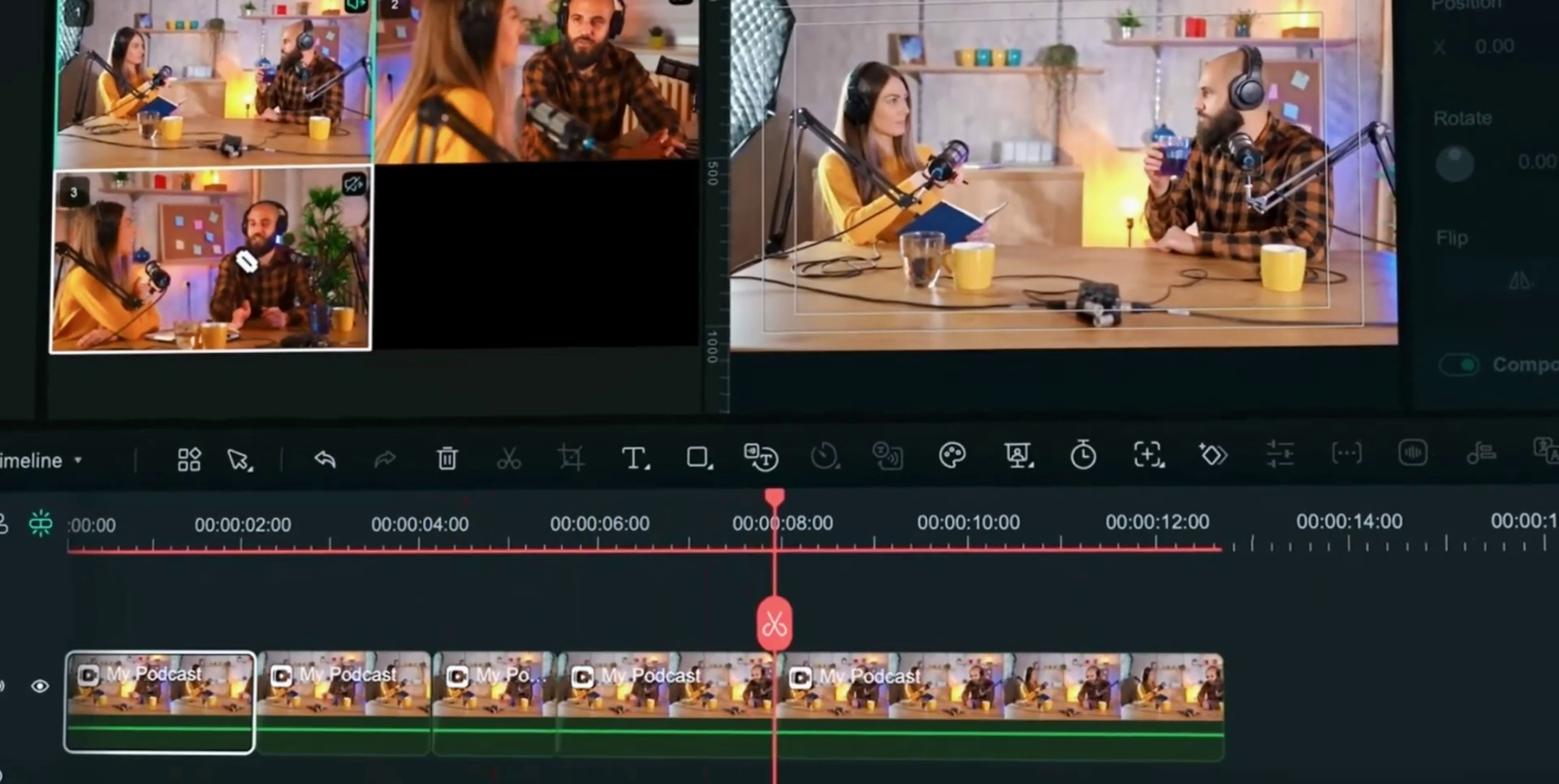
# Switch the selected My Podcast section to camera 2's close-up angle
pyautogui.click(675, 694)
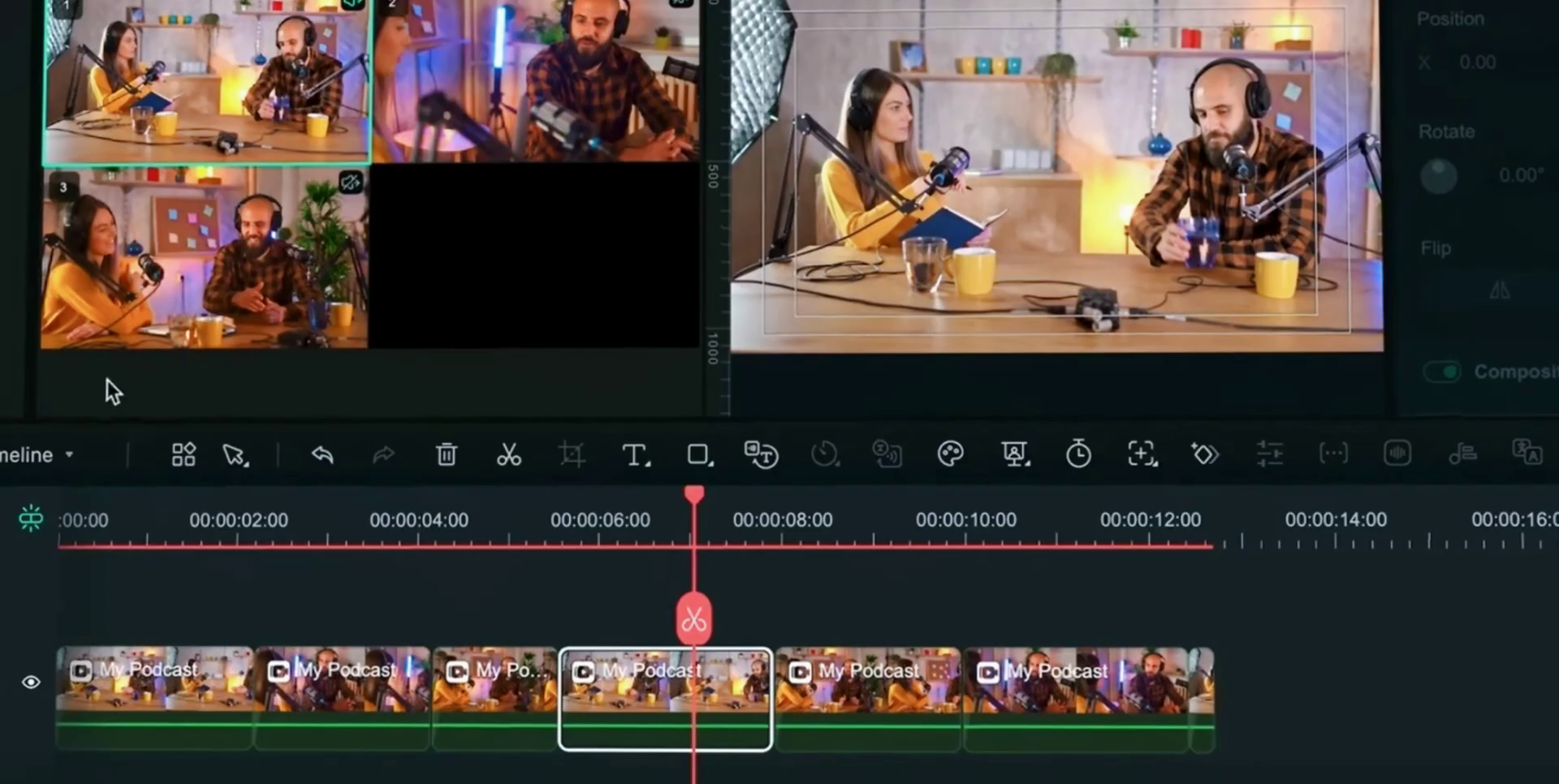
pyautogui.press('2')
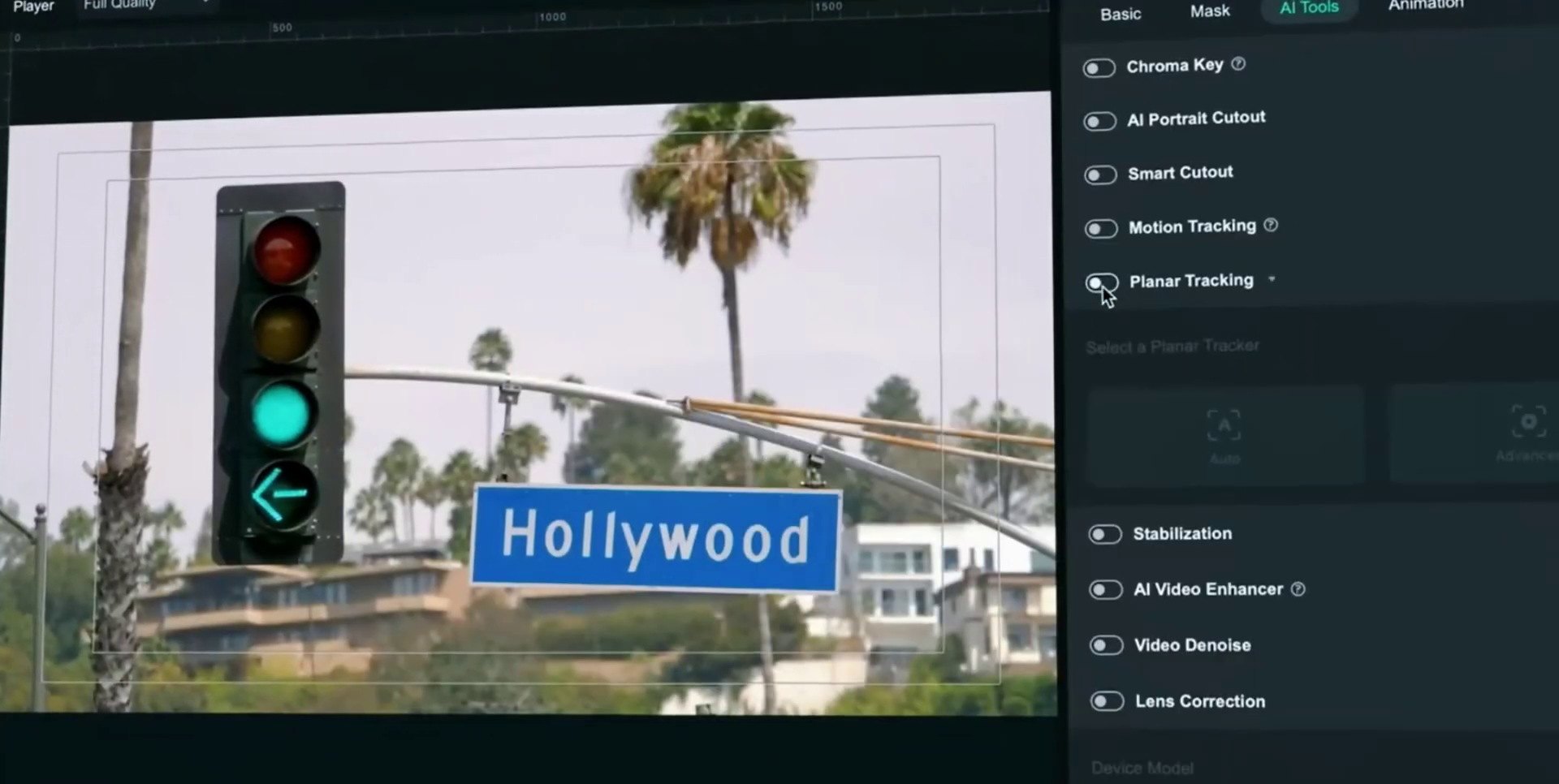
# Enable Advanced planar tracking on the street clip with High accuracy
pyautogui.click(1101, 283)
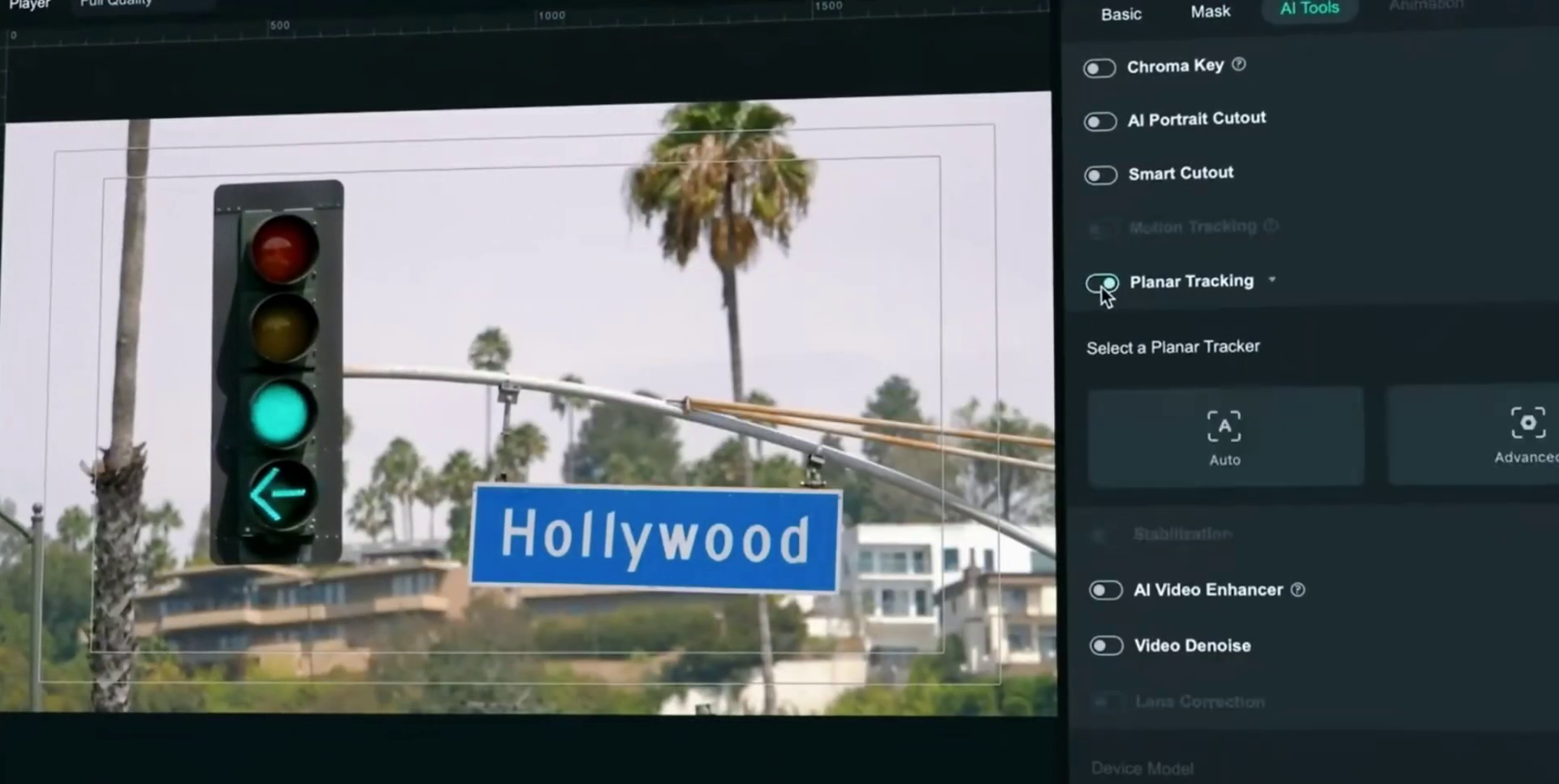
pyautogui.click(1526, 443)
pyautogui.click(1305, 491)
pyautogui.click(1304, 627)
# Pin the tracker's four corners to the Hollywood sign and analyse its motion forward
pyautogui.moveTo(636, 487); pyautogui.dragTo(836, 586)
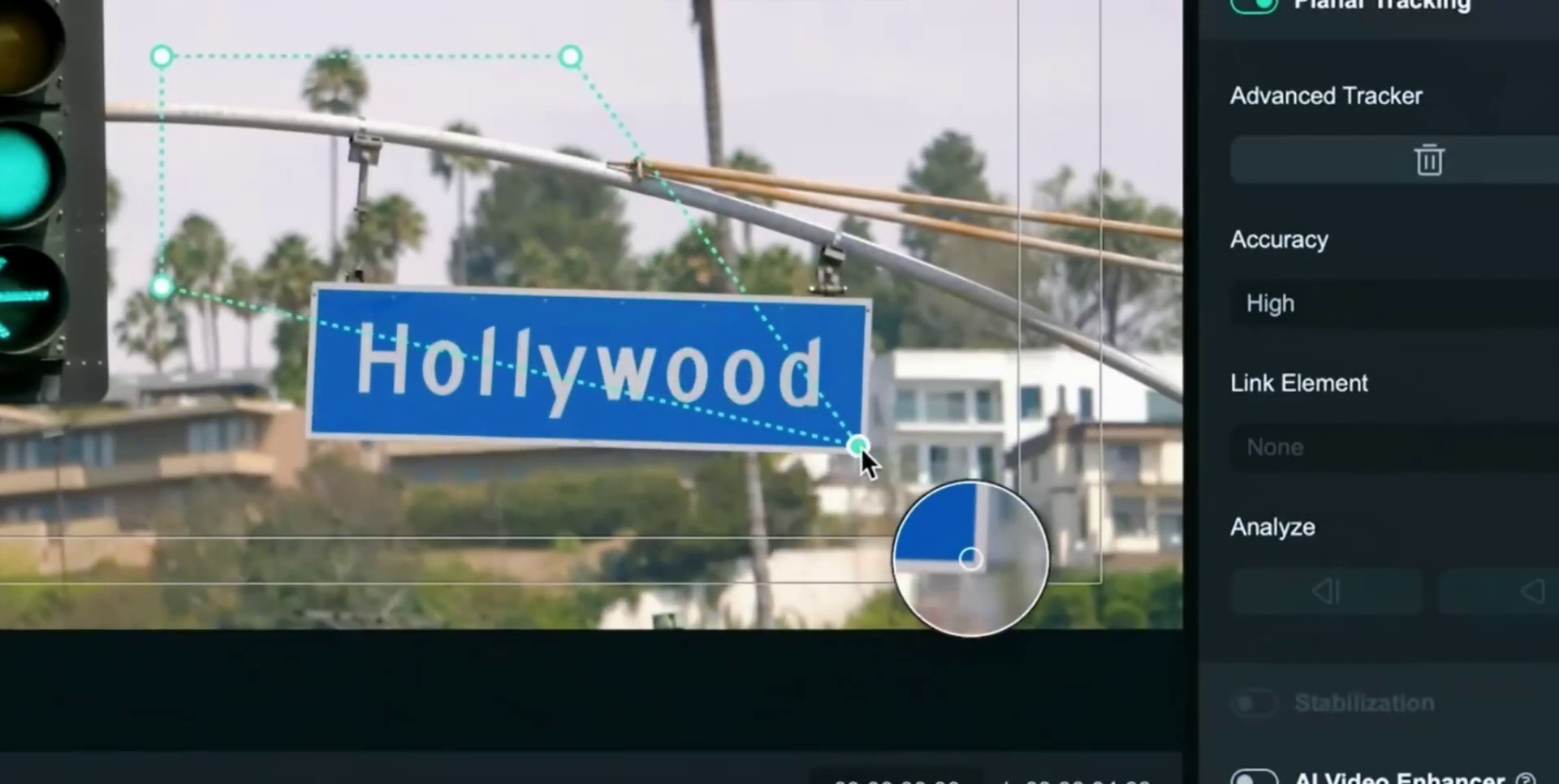
pyautogui.moveTo(573, 57); pyautogui.dragTo(866, 310)
pyautogui.moveTo(158, 283); pyautogui.dragTo(314, 427)
pyautogui.moveTo(161, 50); pyautogui.dragTo(319, 290)
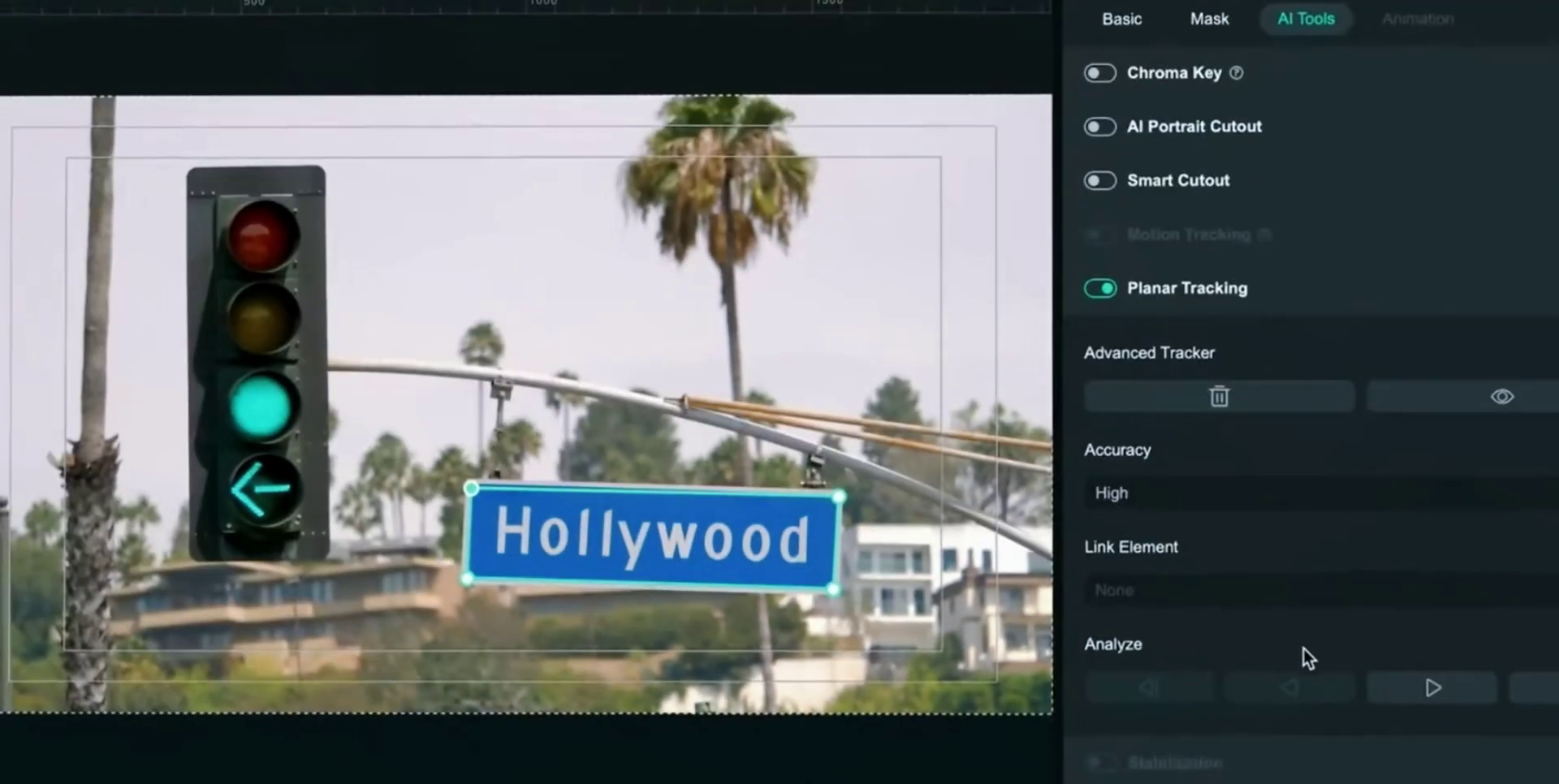
pyautogui.click(1410, 681)
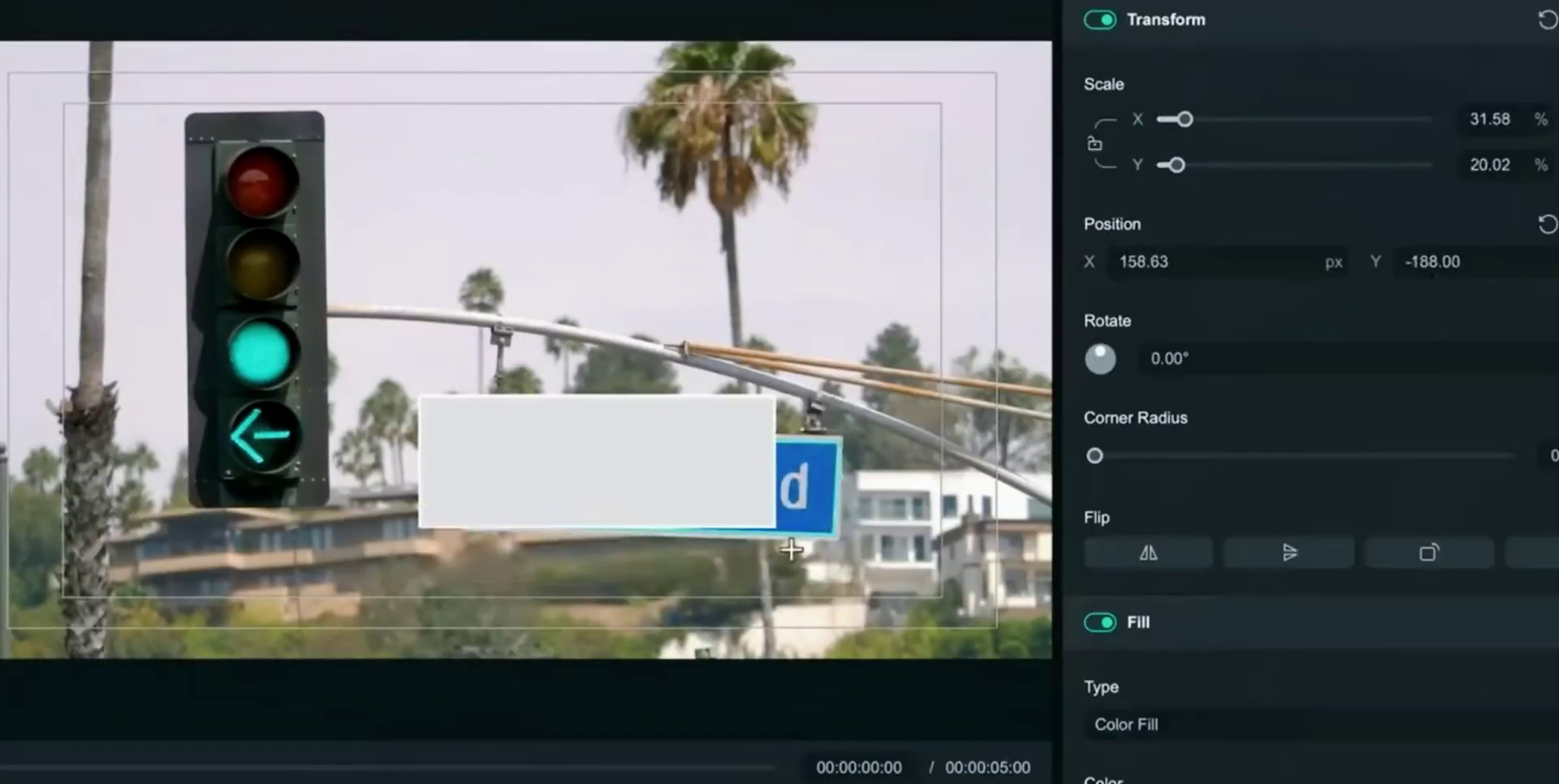
# Stretch the blue rectangle over the sign, link it to the planar track, and trim it to 4 seconds
pyautogui.moveTo(791, 550); pyautogui.dragTo(411, 437)
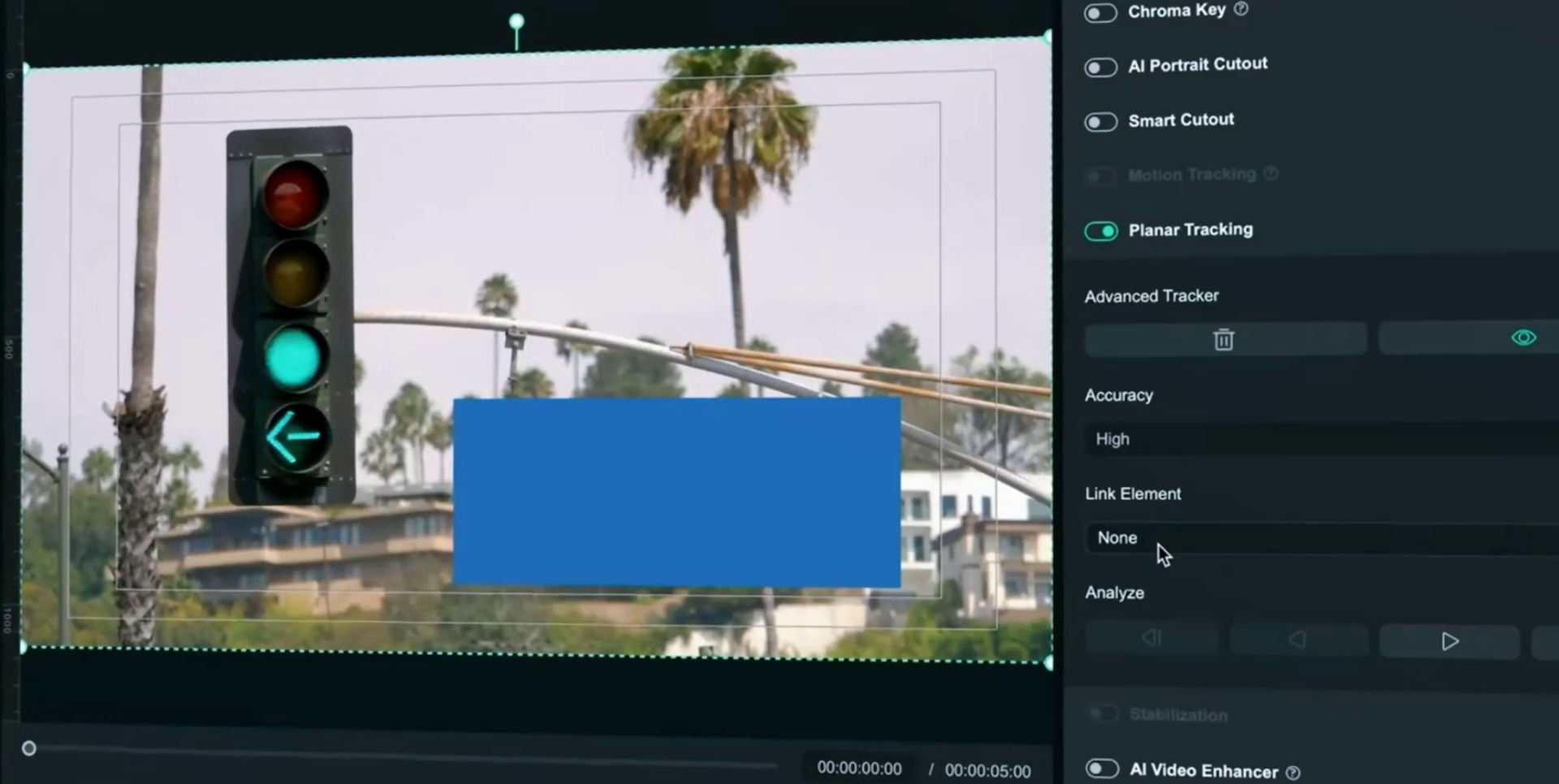
pyautogui.click(1159, 545)
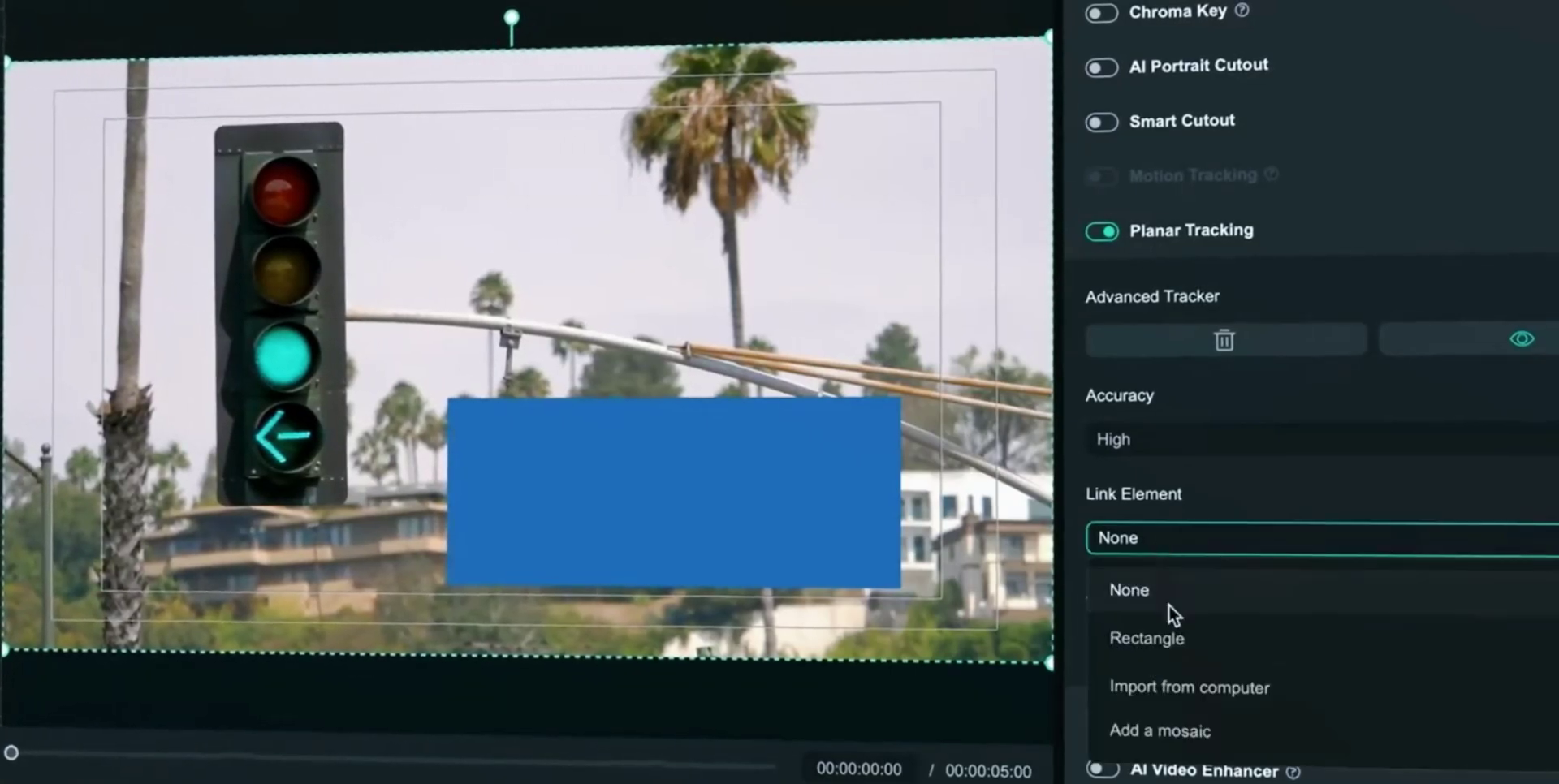
pyautogui.click(1176, 641)
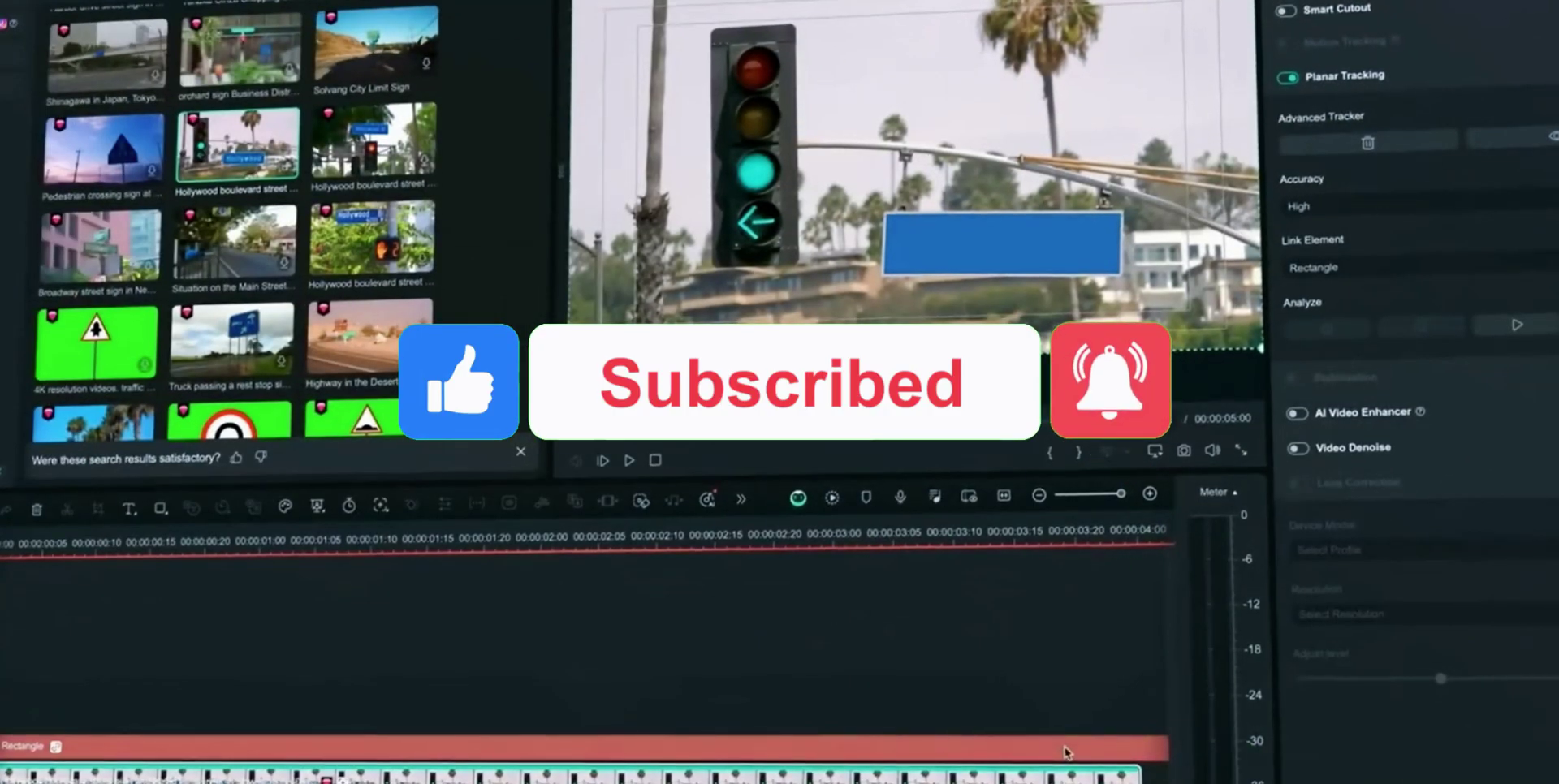
pyautogui.moveTo(1123, 766); pyautogui.dragTo(1141, 766)
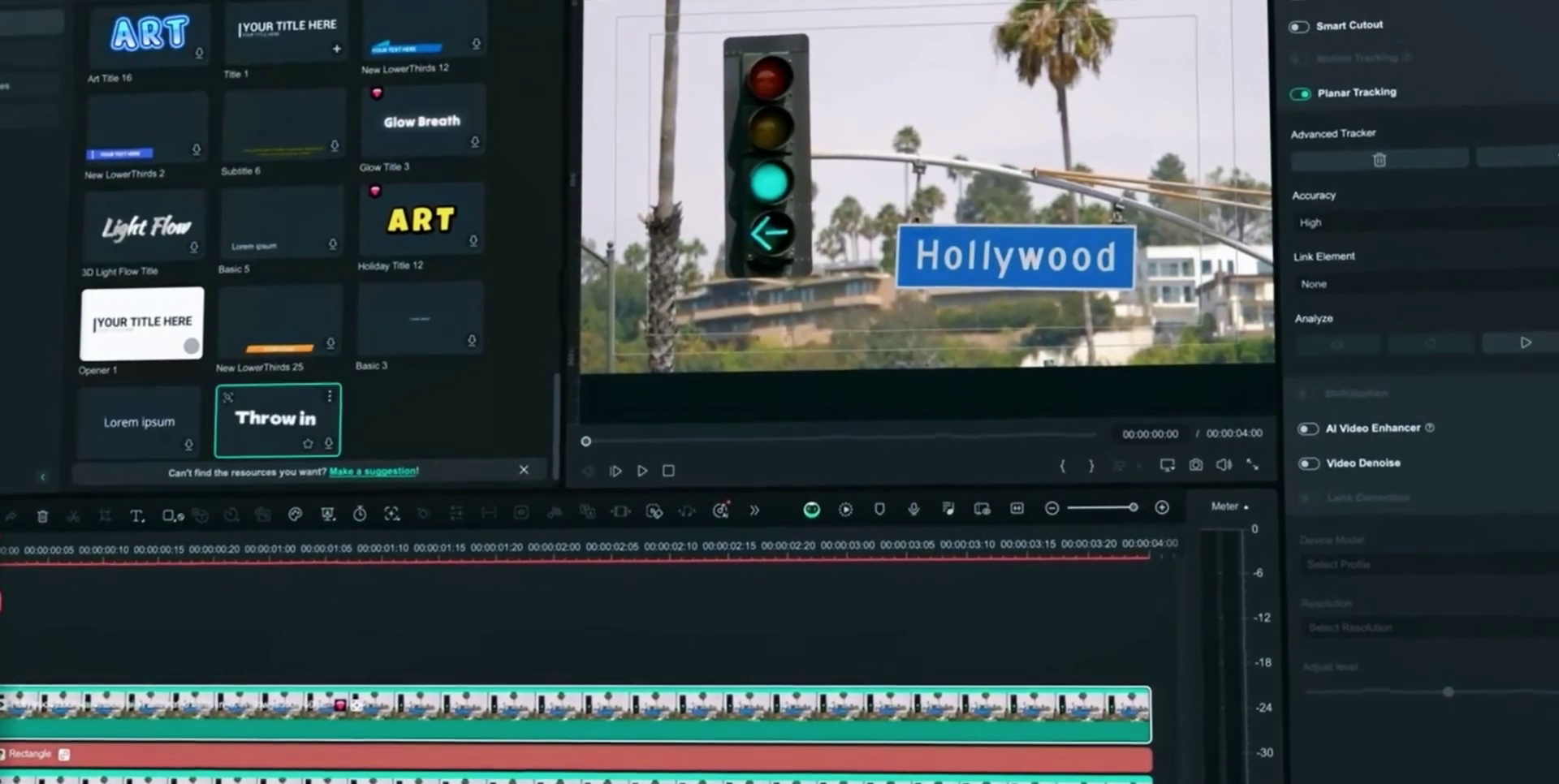
# Add the Throw in title reading 'Filmora 14' on a new track and play it back
pyautogui.moveTo(18, 656); pyautogui.dragTo(24, 671)
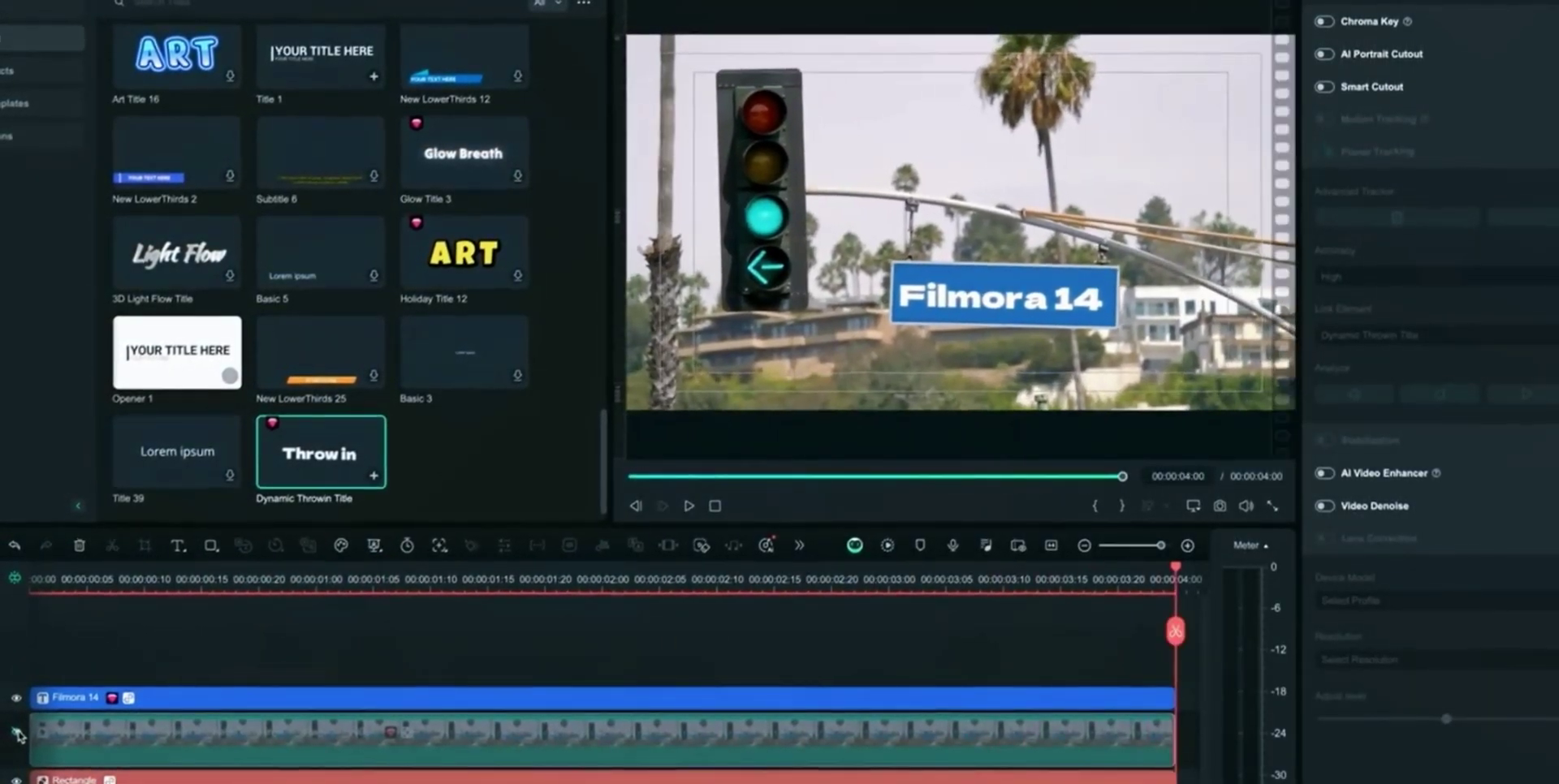
pyautogui.press('space')
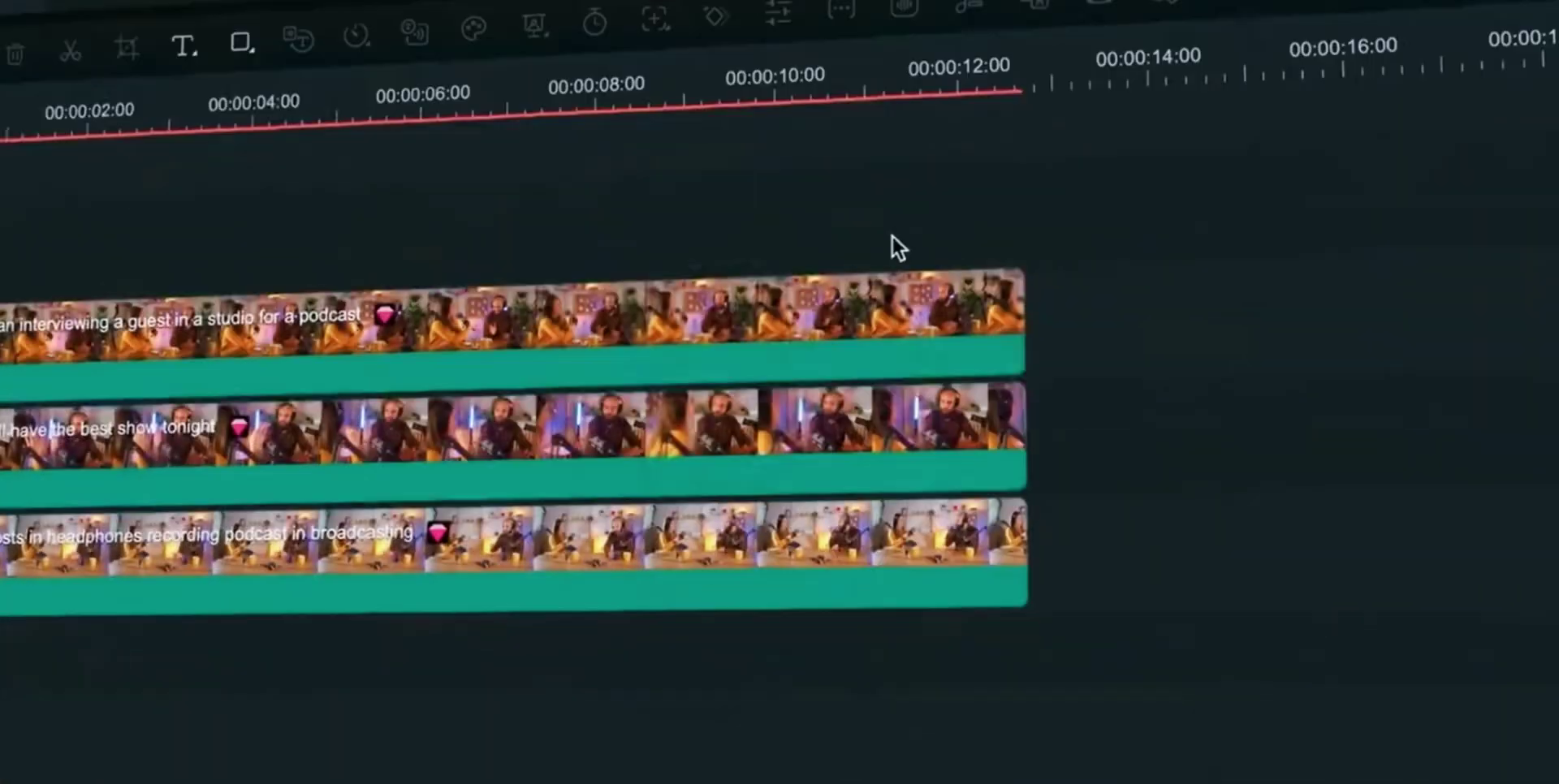
# Group the three camera clips into a multicam clip named 'My Podcast' with proxy creation off
pyautogui.moveTo(557, 606); pyautogui.dragTo(389, 771)
pyautogui.rightClick(573, 562)
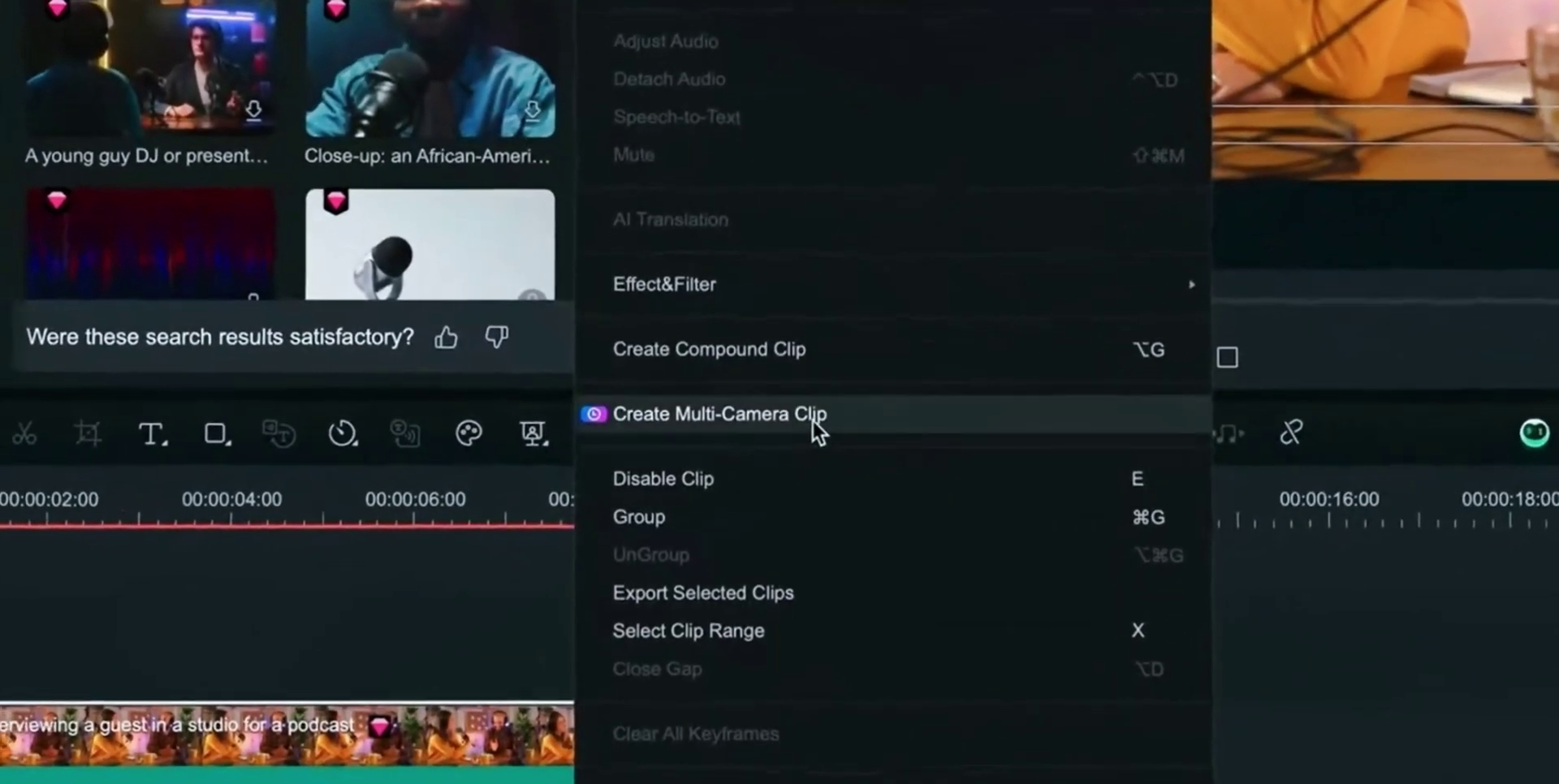
pyautogui.click(818, 431)
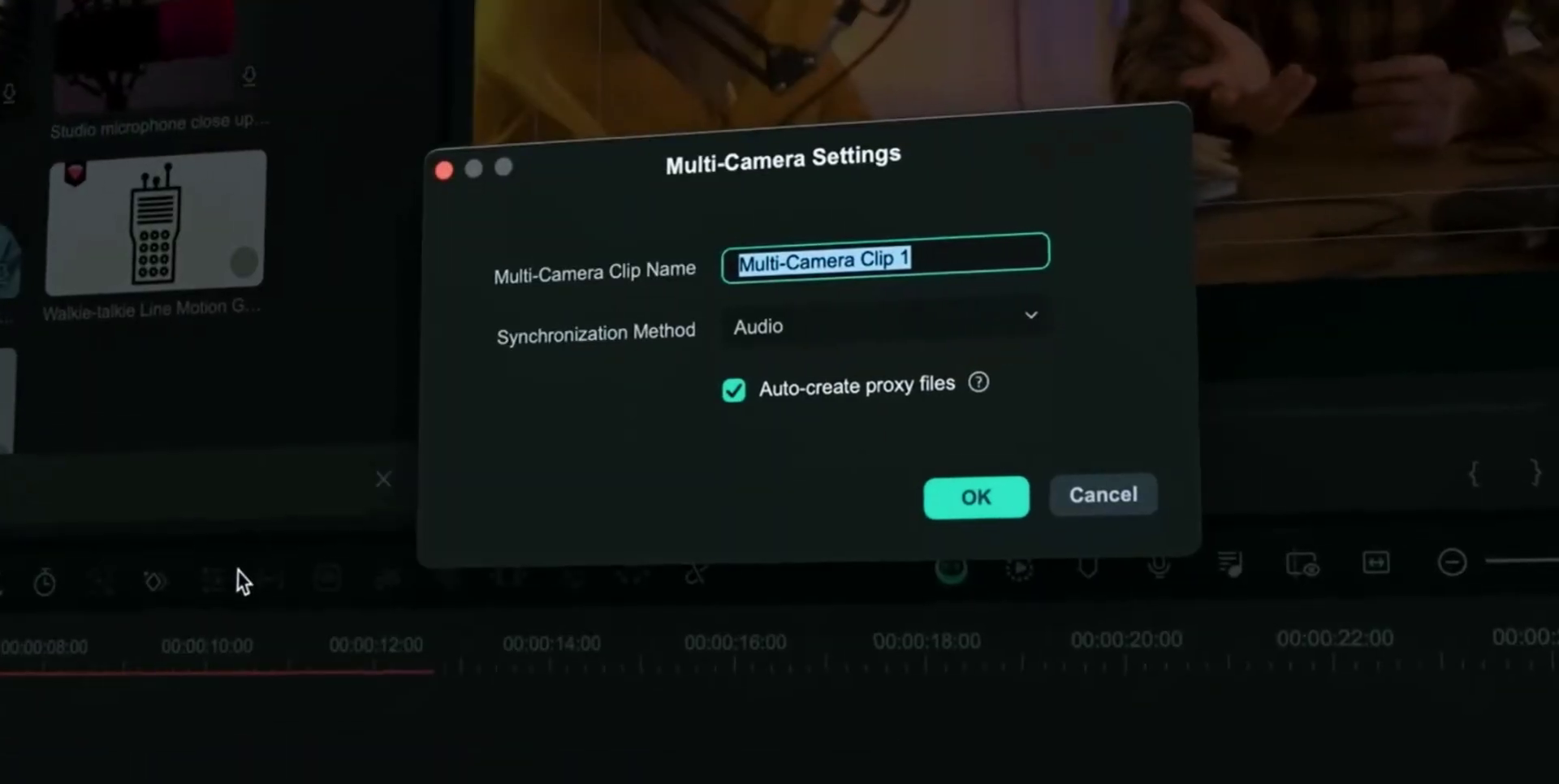
pyautogui.write('My Podcast')
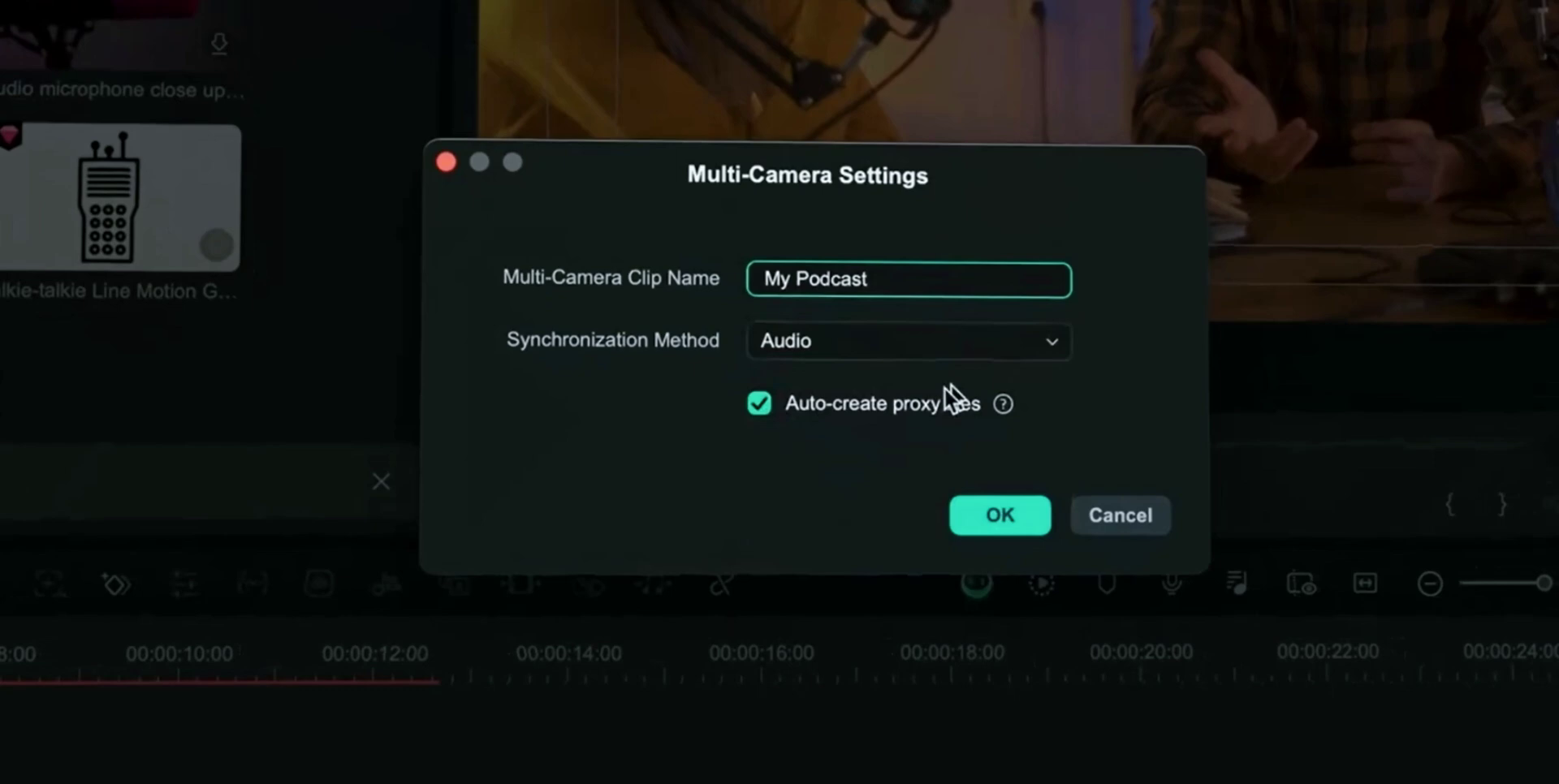
pyautogui.click(736, 391)
pyautogui.click(981, 513)
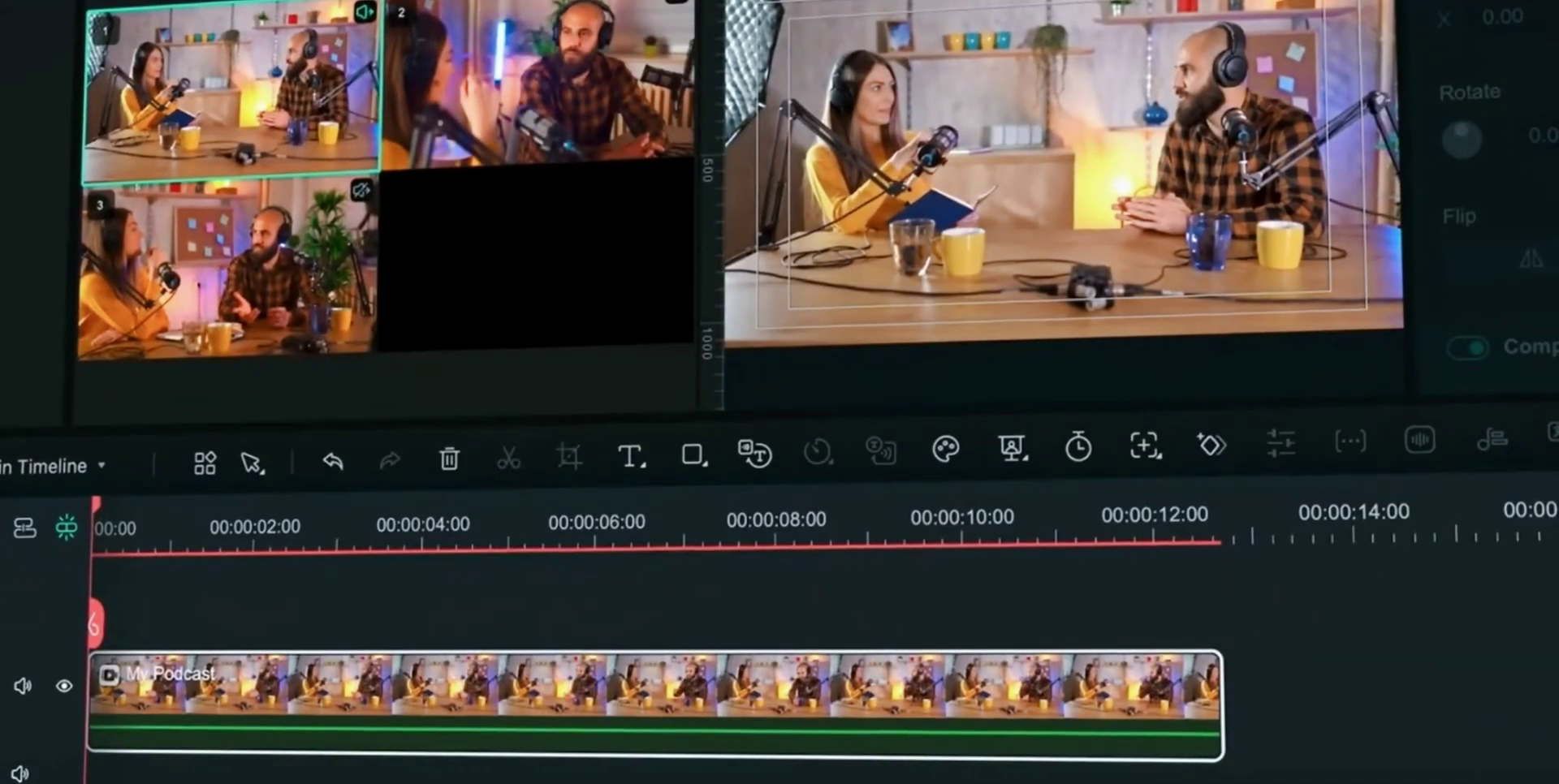
# Cut the My Podcast clip to camera 2 at about two seconds during playback
pyautogui.click(487, 114)
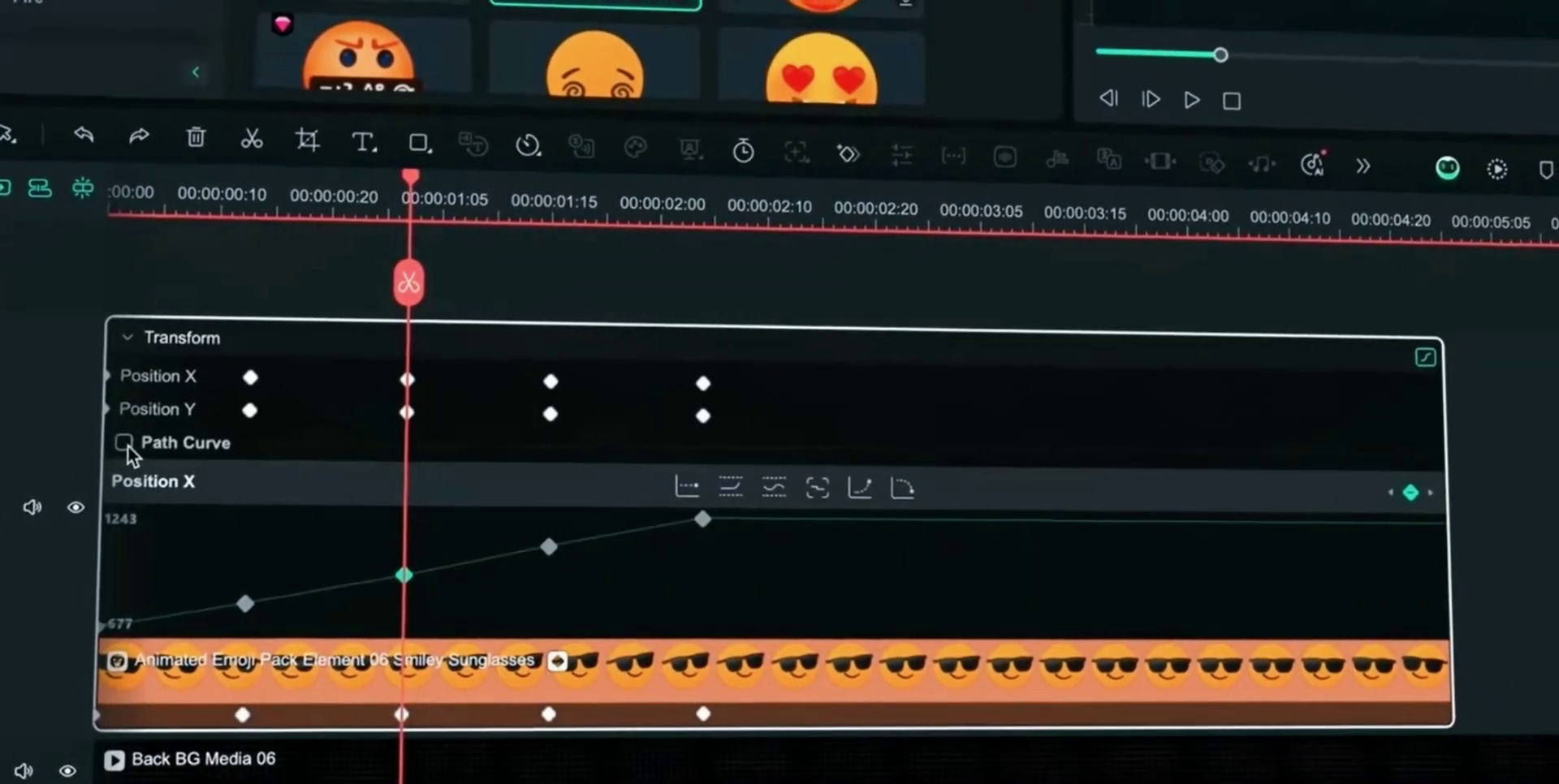
# Enable Path Curve and set the emoji's position keyframe type to Curve
pyautogui.click(126, 445)
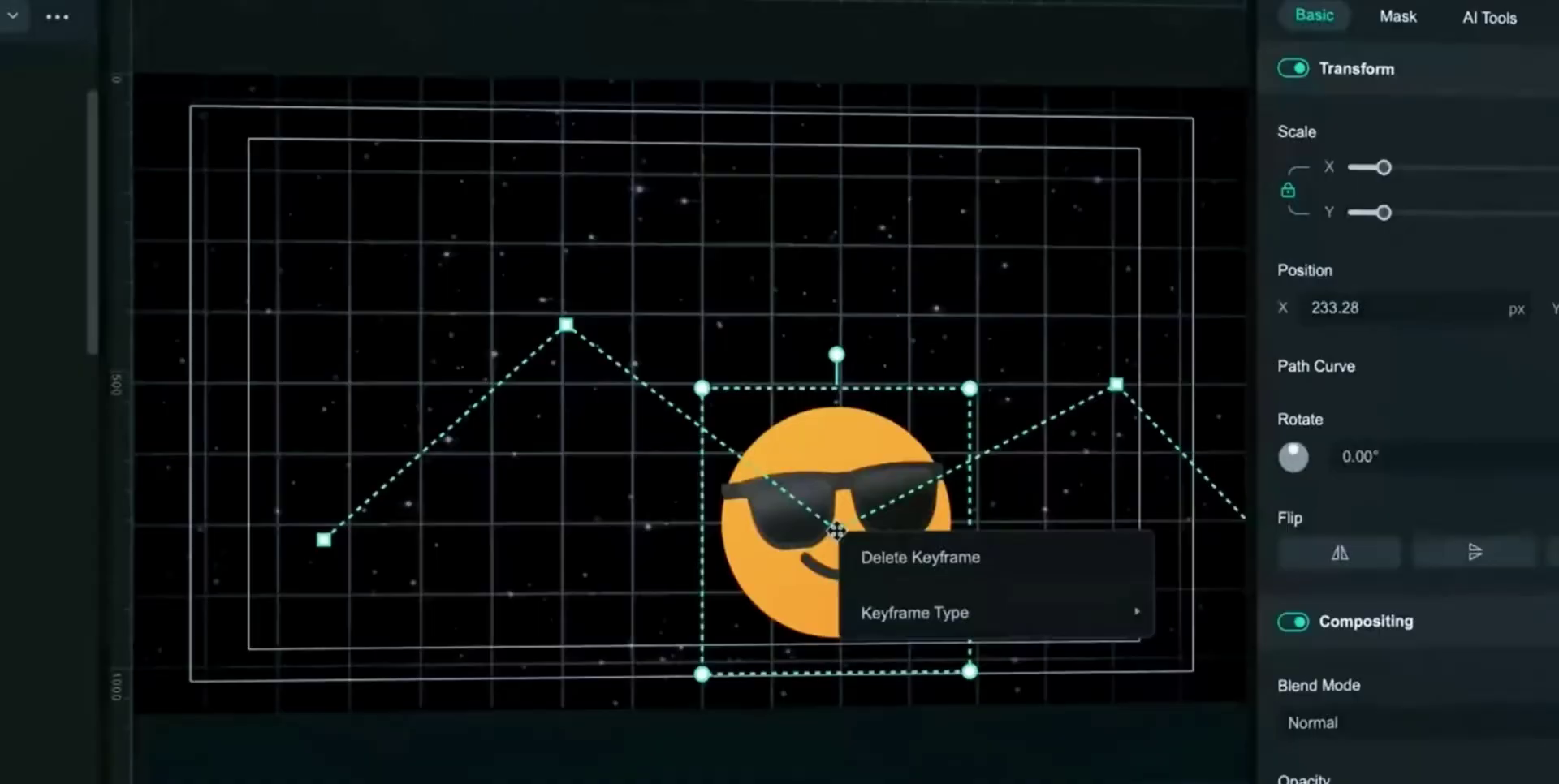
pyautogui.moveTo(974, 614)
pyautogui.click(1315, 643)
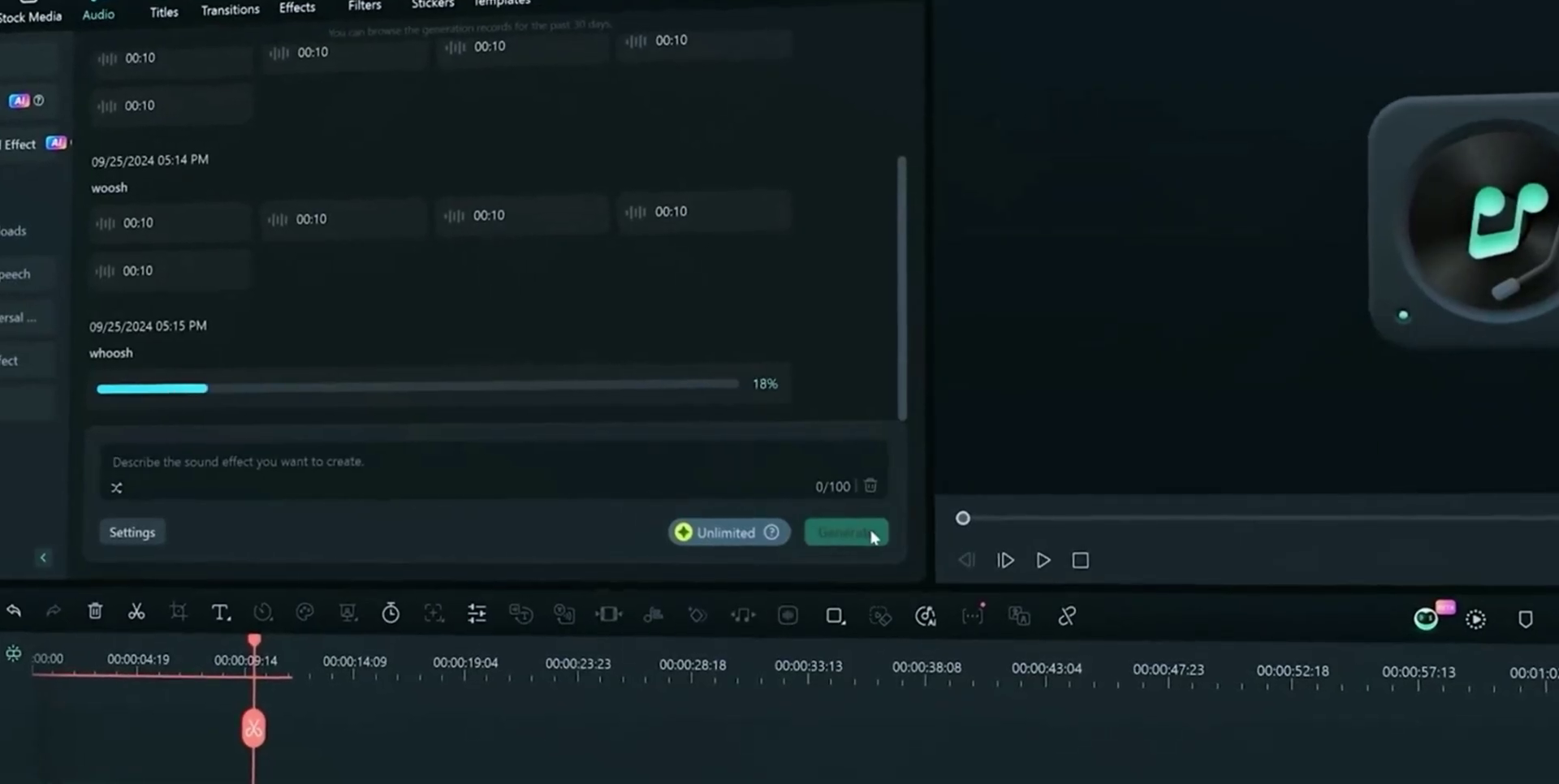
# Preview the generated whoosh sound, then start a rain prompt in the AI Sound Effect generator
pyautogui.click(107, 353)
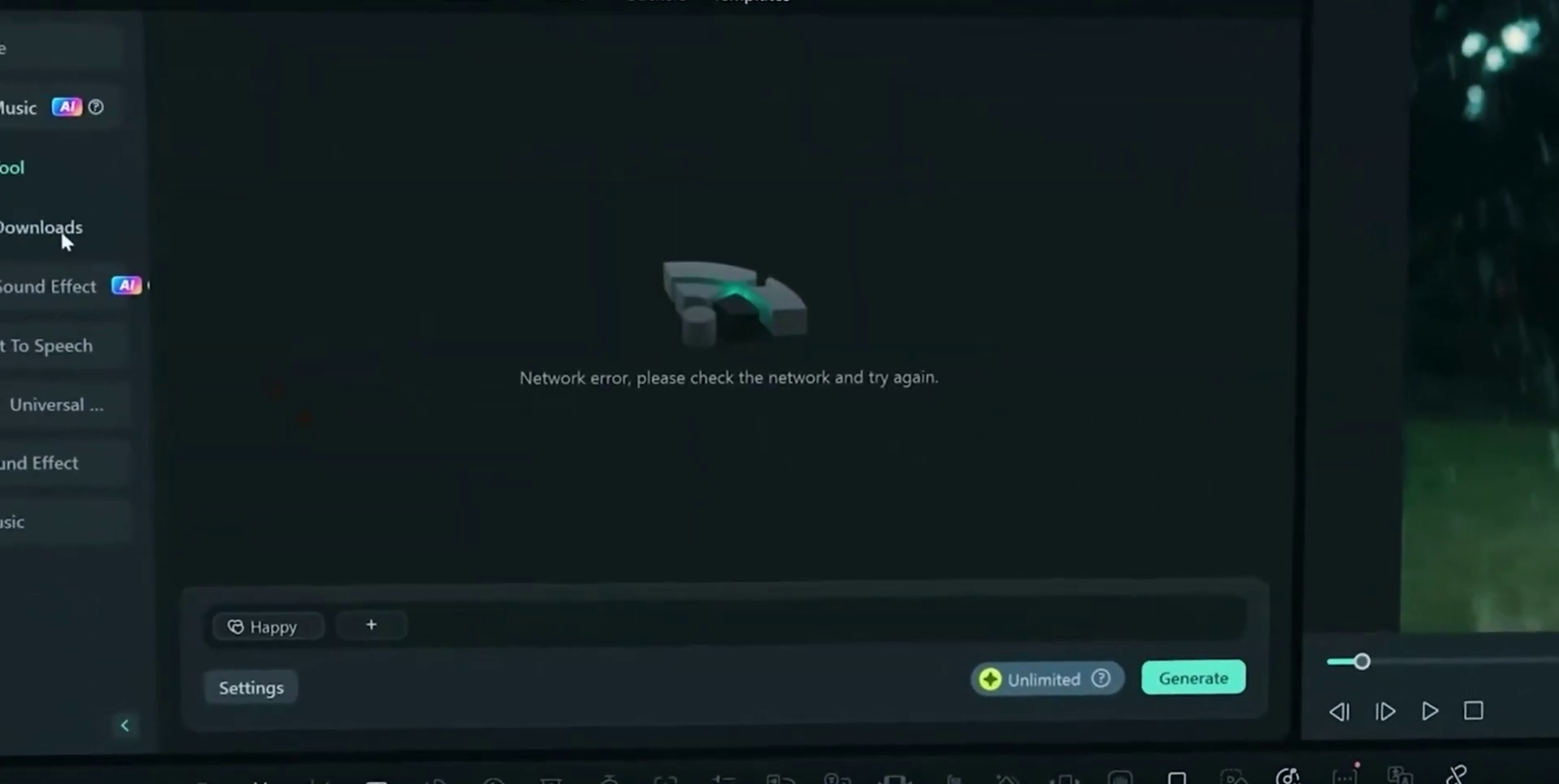
pyautogui.click(51, 291)
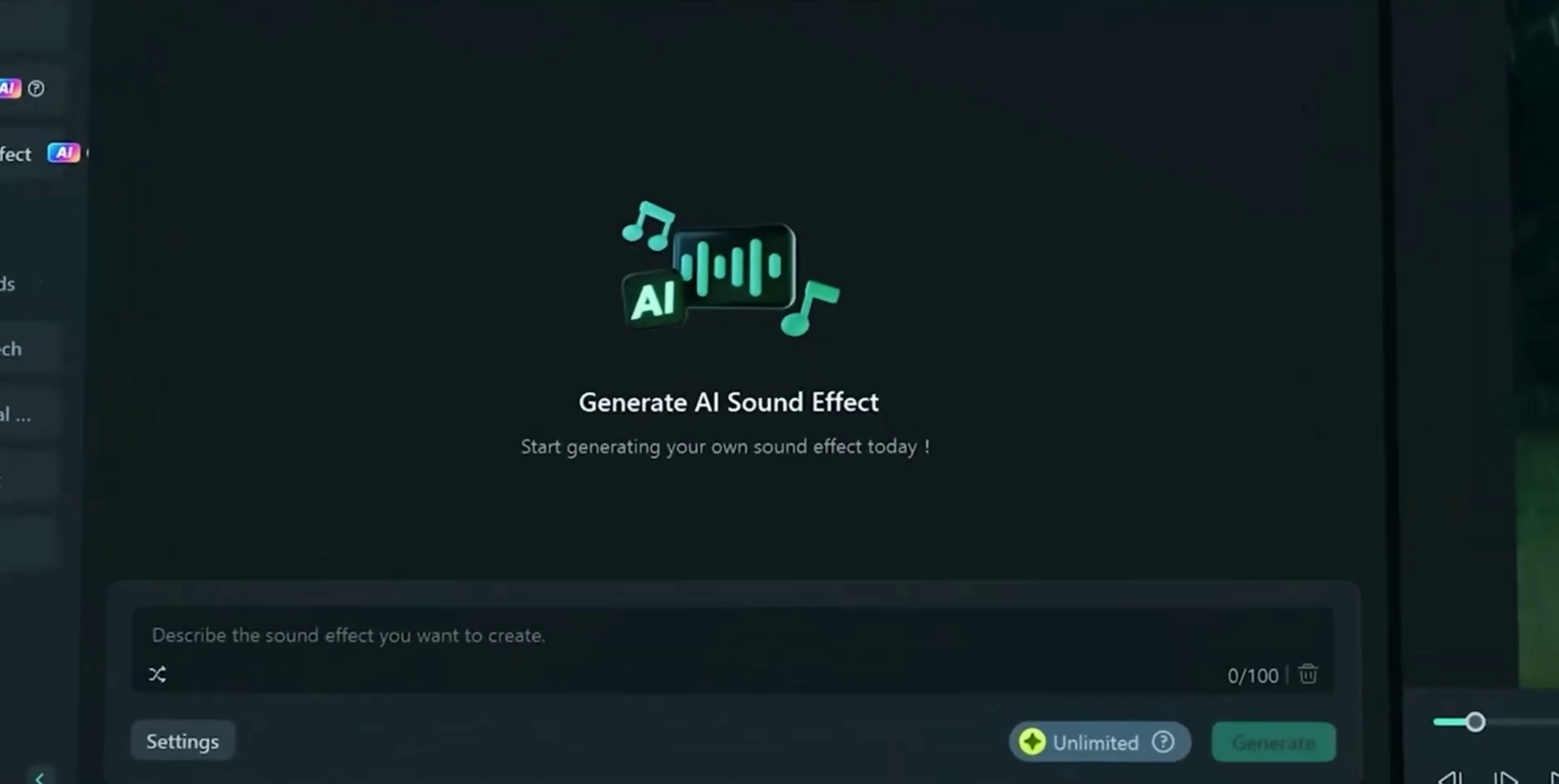
pyautogui.write('ra')
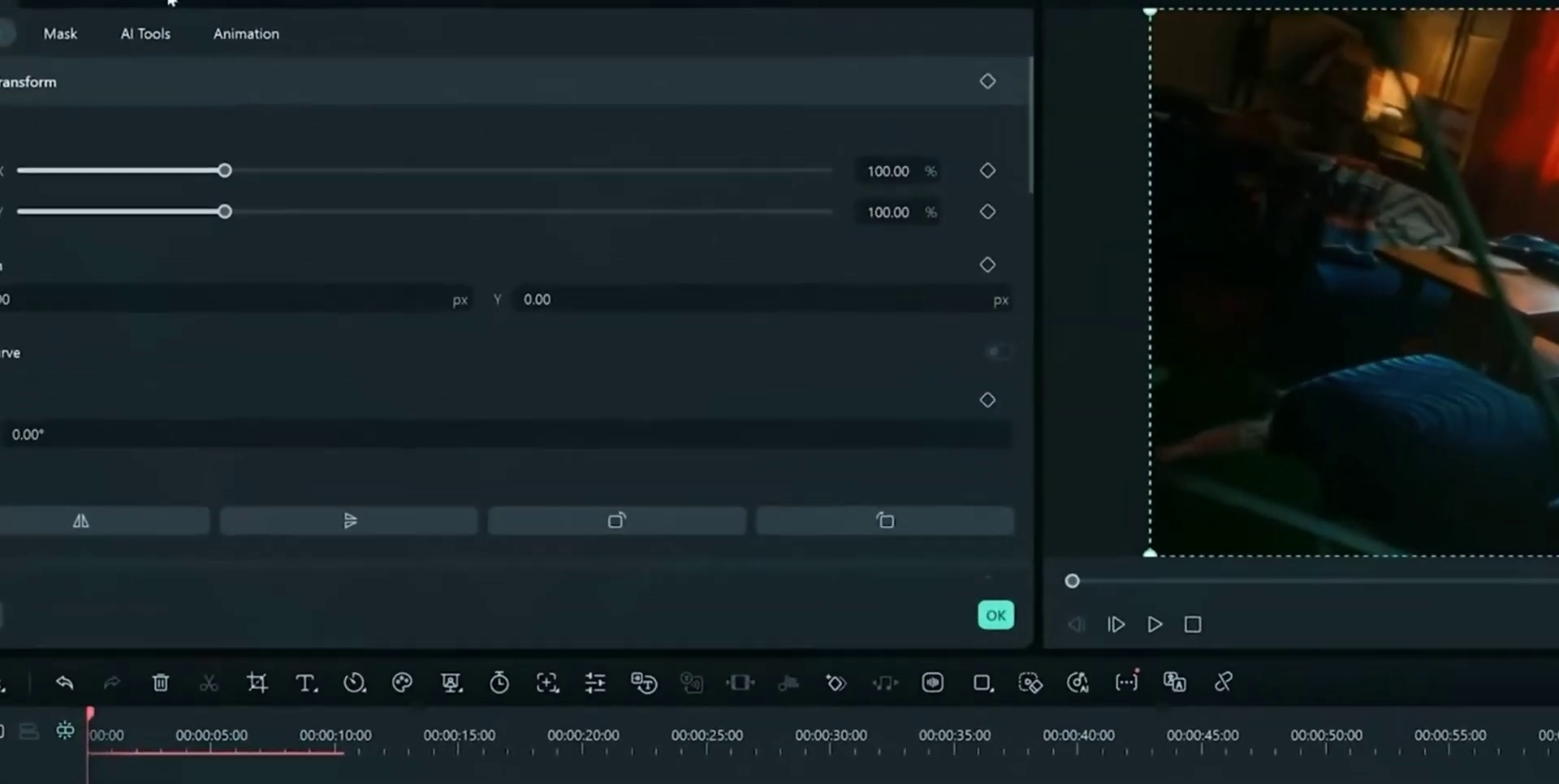
# Apply an AI colour palette from the reference still to the bedroom clip, saved as My Palette1
pyautogui.click(172, 3)
pyautogui.scroll(-5, 1044, 117)
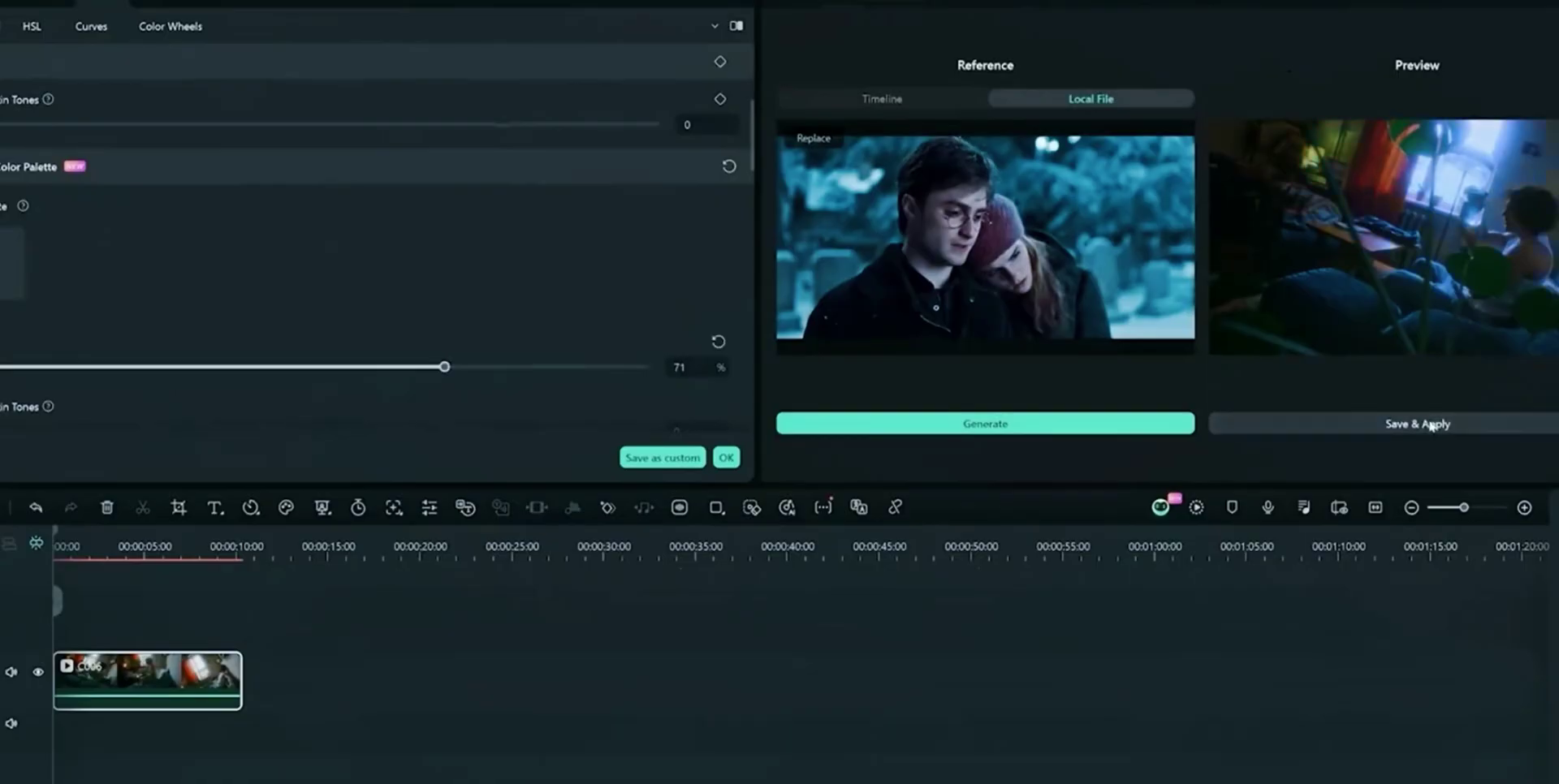
pyautogui.click(1431, 424)
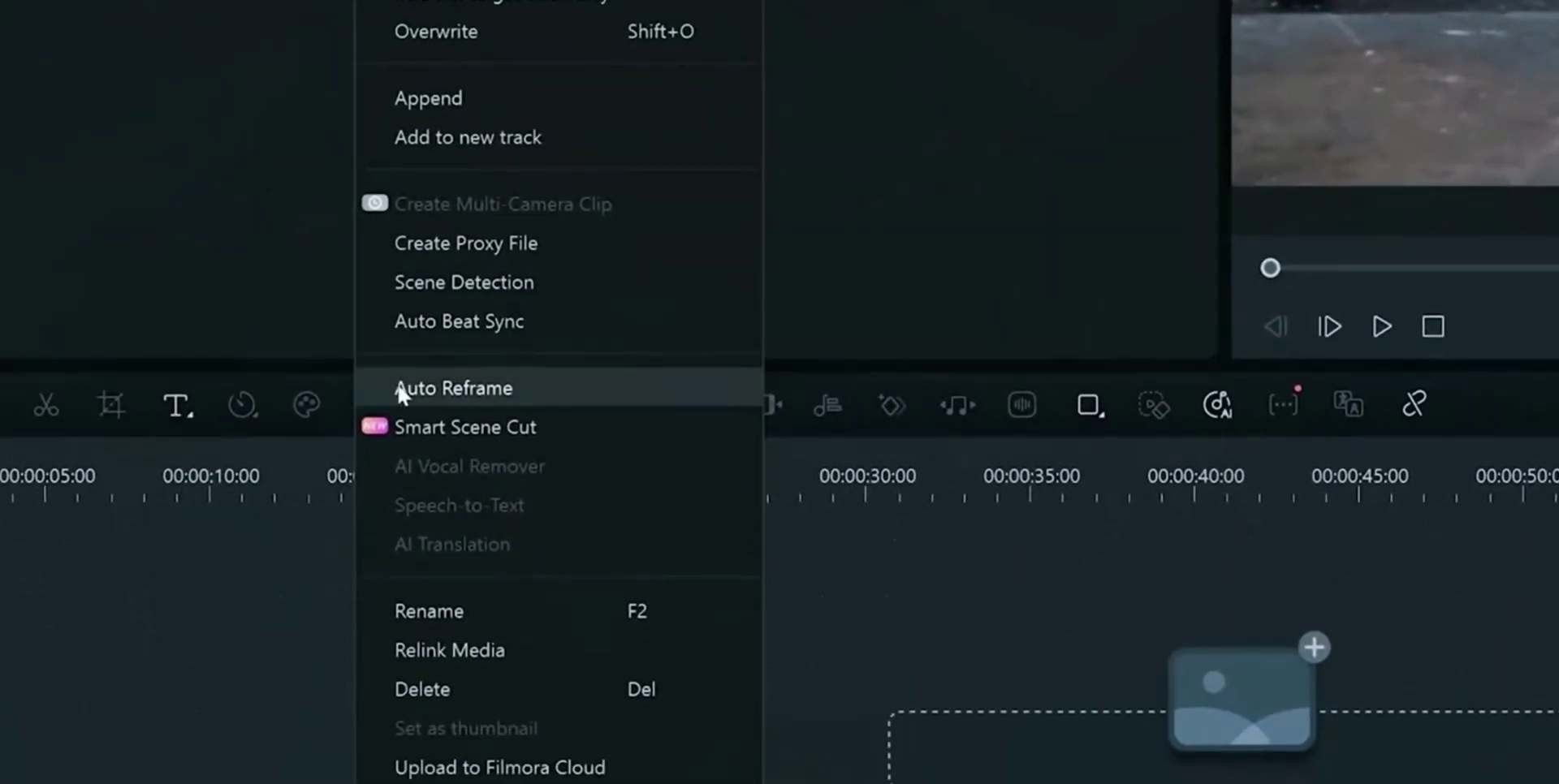
# Set up Auto Reframe on C001.mp4 with a 9:16 vertical aspect ratio
pyautogui.click(410, 595)
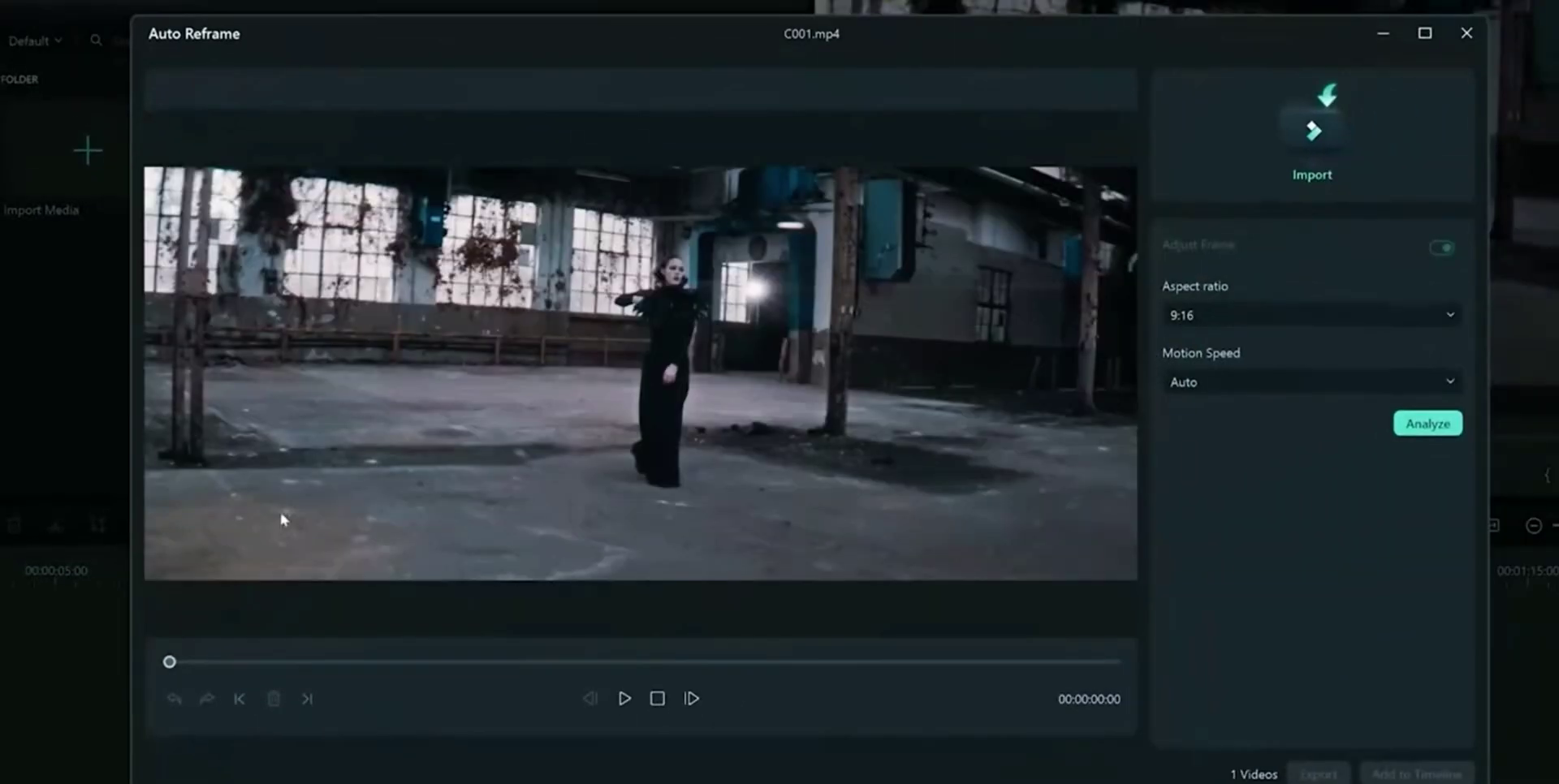
pyautogui.click(1250, 315)
pyautogui.click(1194, 359)
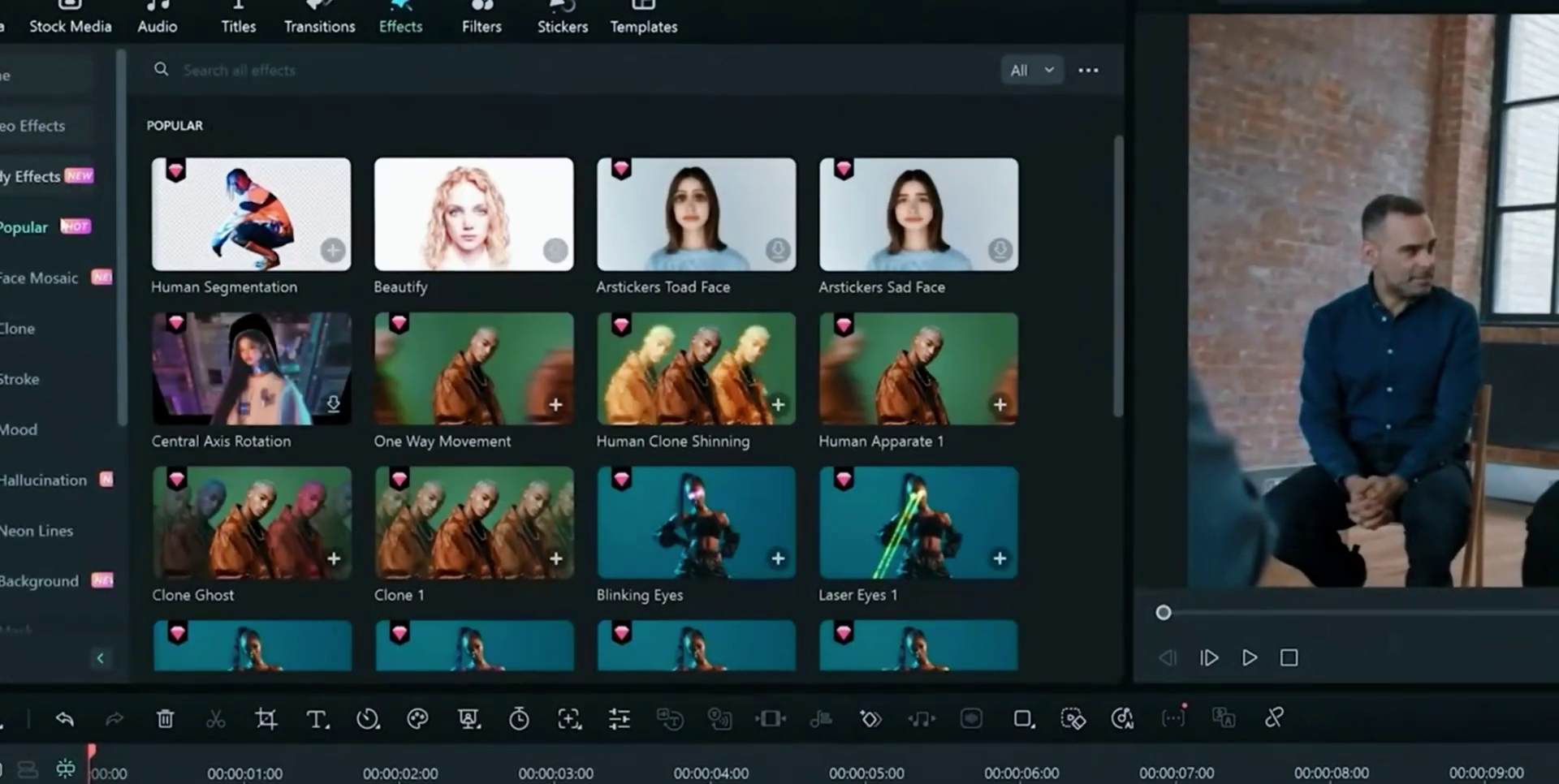
# Apply AI Classic Mosaic from Body Effects > Face Mosaic to the interview clip
pyautogui.click(50, 270)
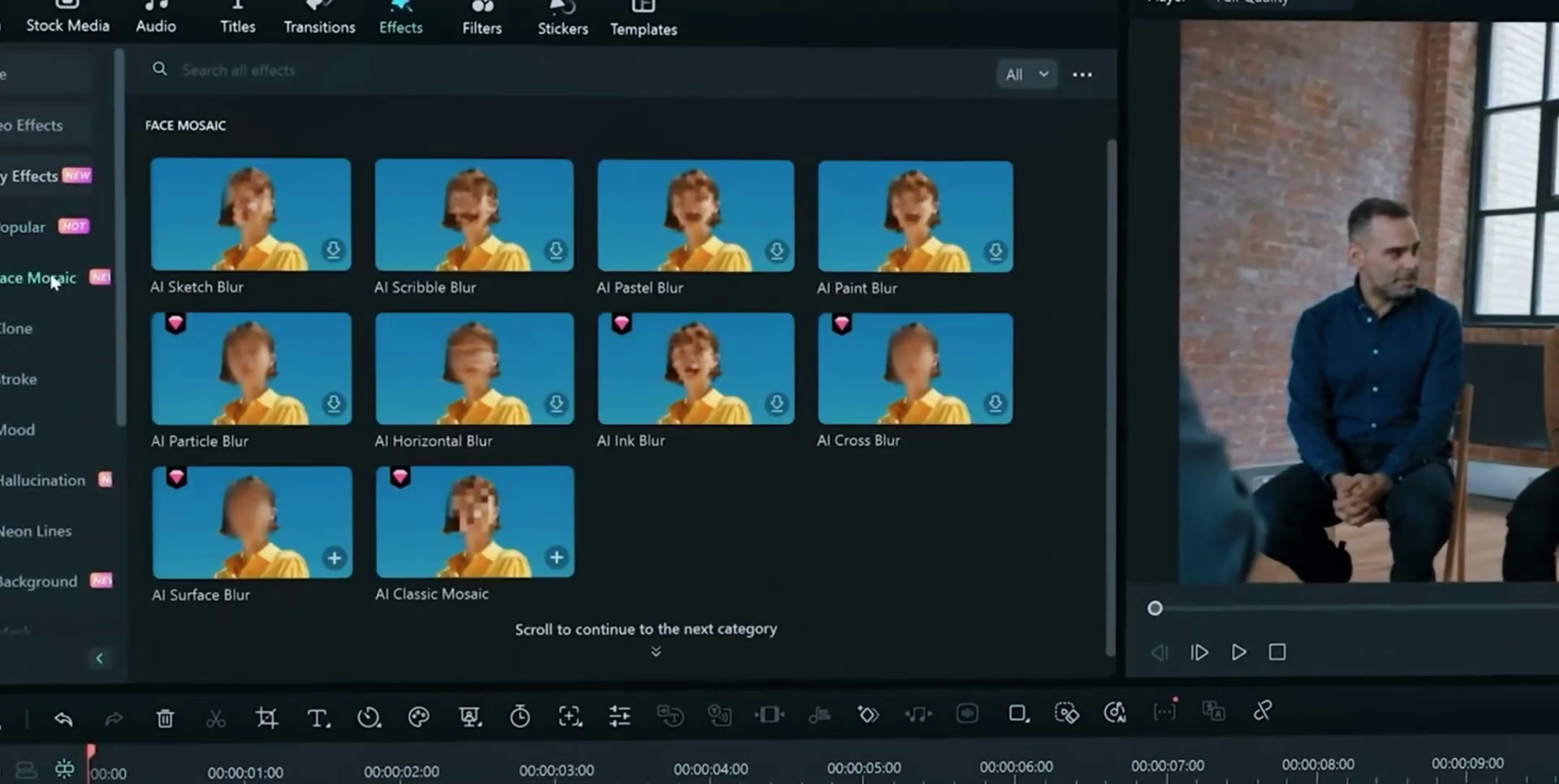
pyautogui.click(554, 558)
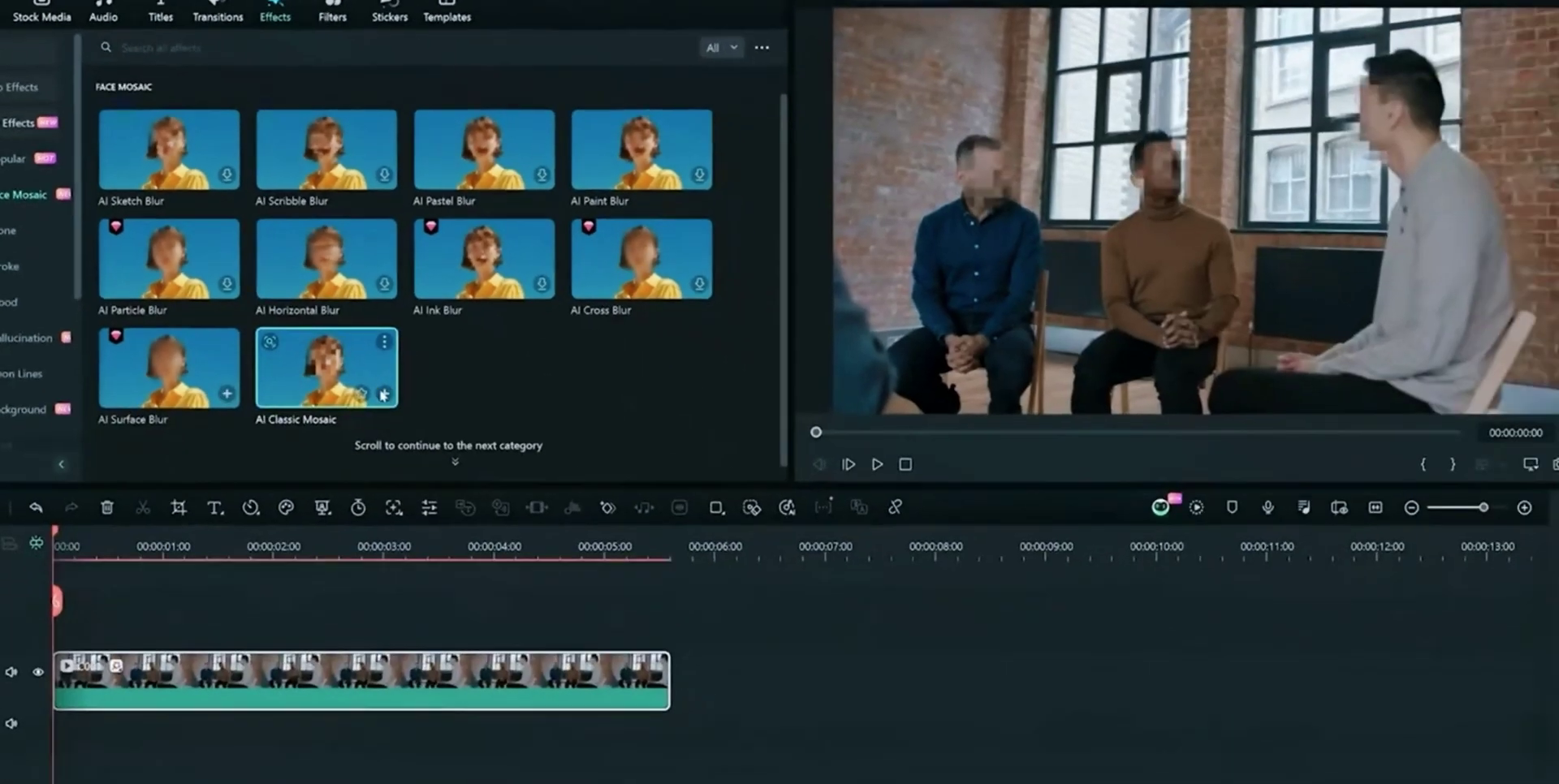
pyautogui.doubleClick(357, 686)
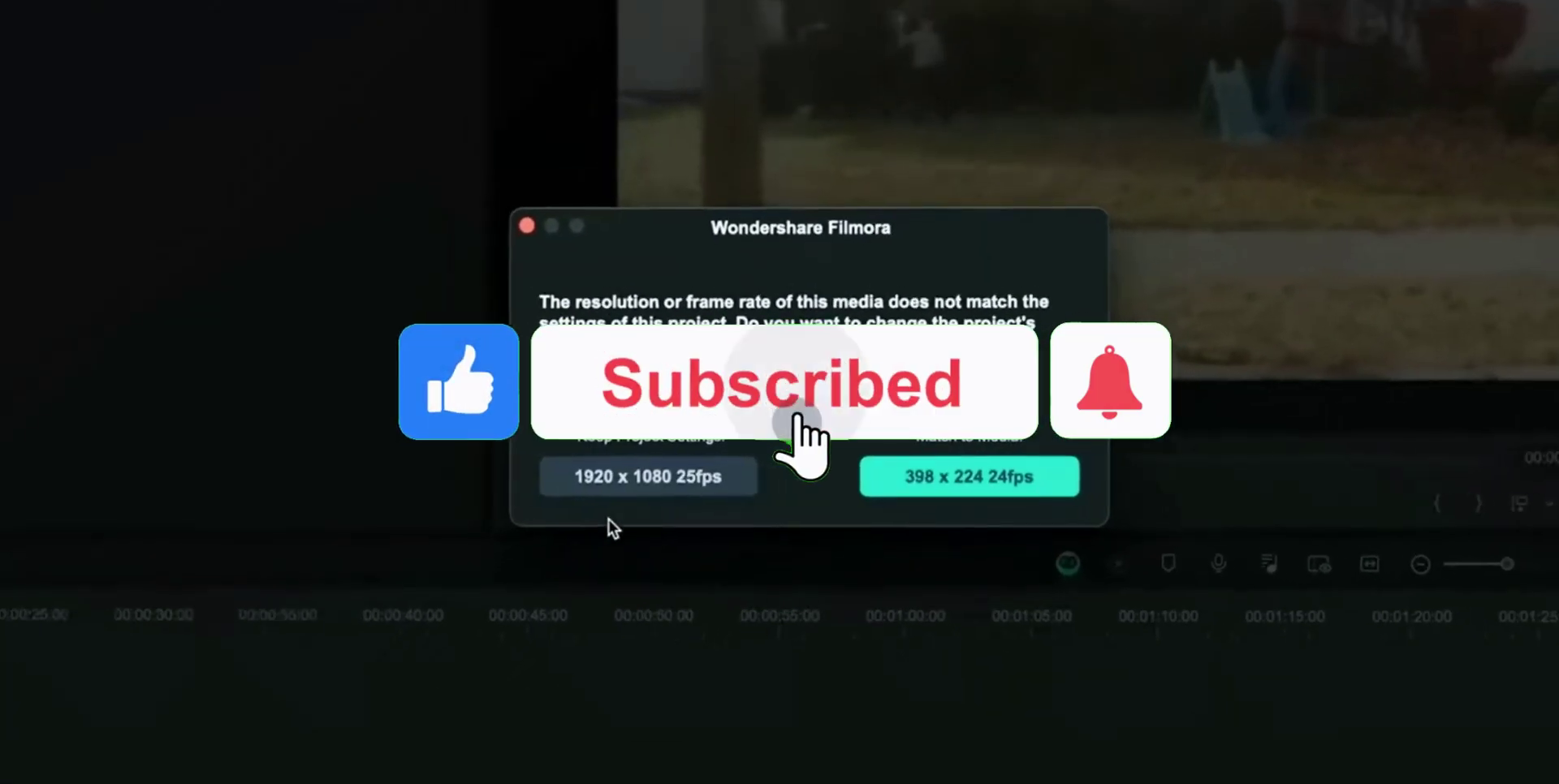
# Place old_90's_footage past the resolution prompt, enable AI Video Enhancer, and generate the 800x452 upscale
pyautogui.click(642, 479)
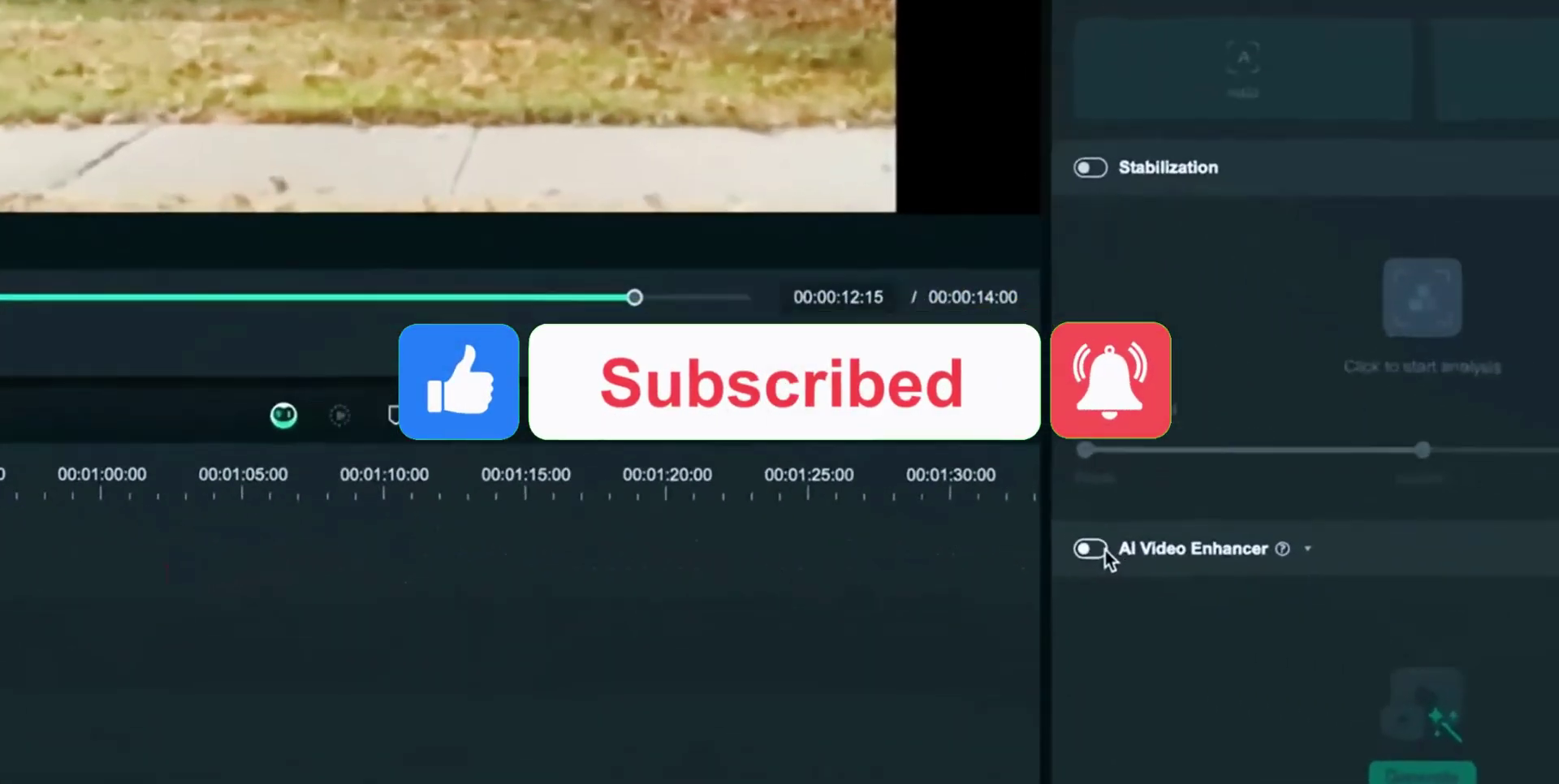
pyautogui.click(1370, 573)
pyautogui.click(1290, 771)
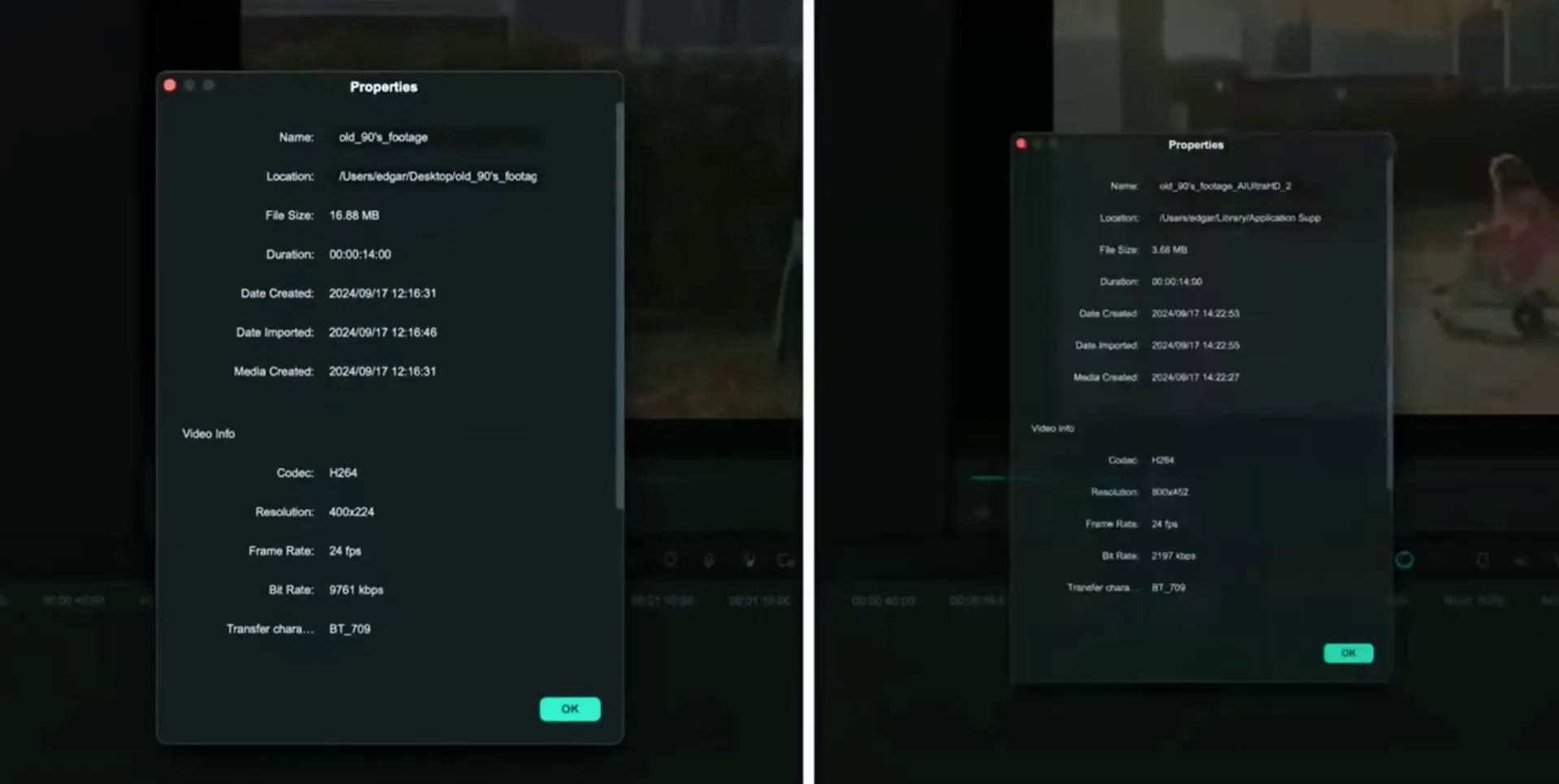